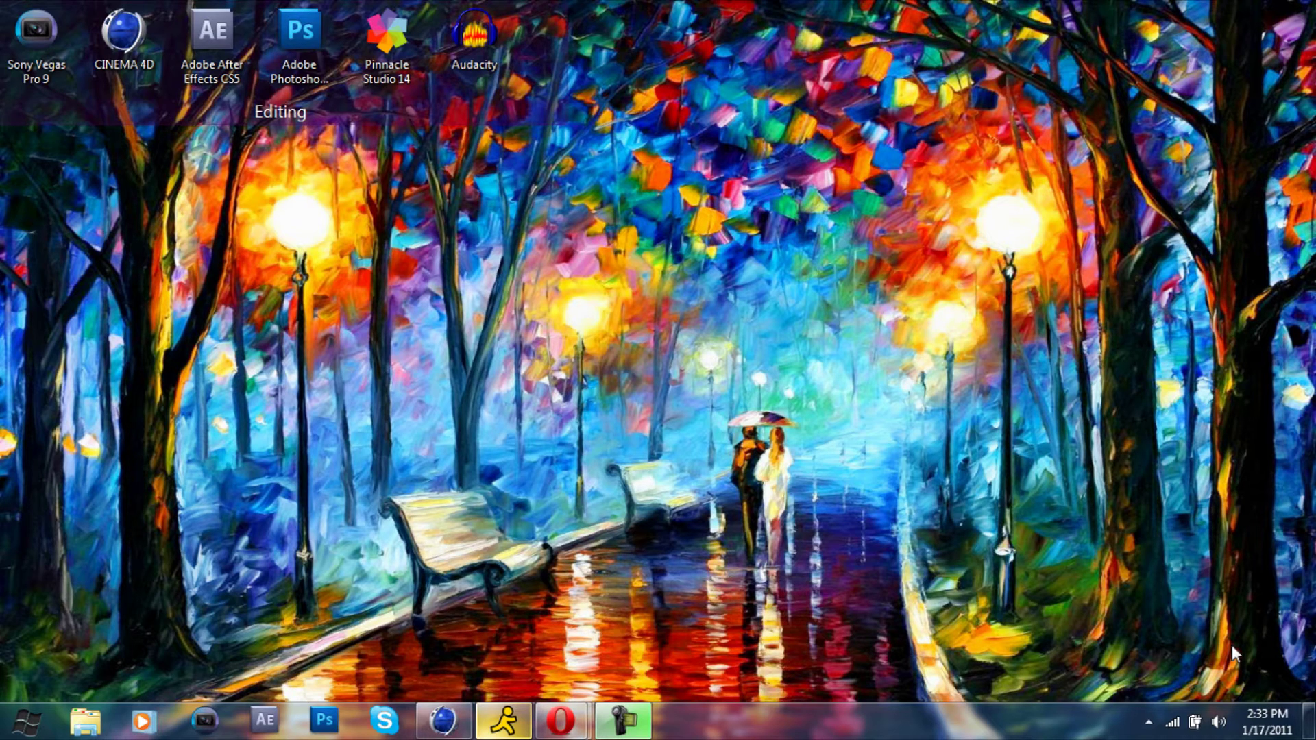
# Load the JesusModded render preset (1280×720 HDV, 29.97 fps) and make it the active render setting
pyautogui.click(443, 720)
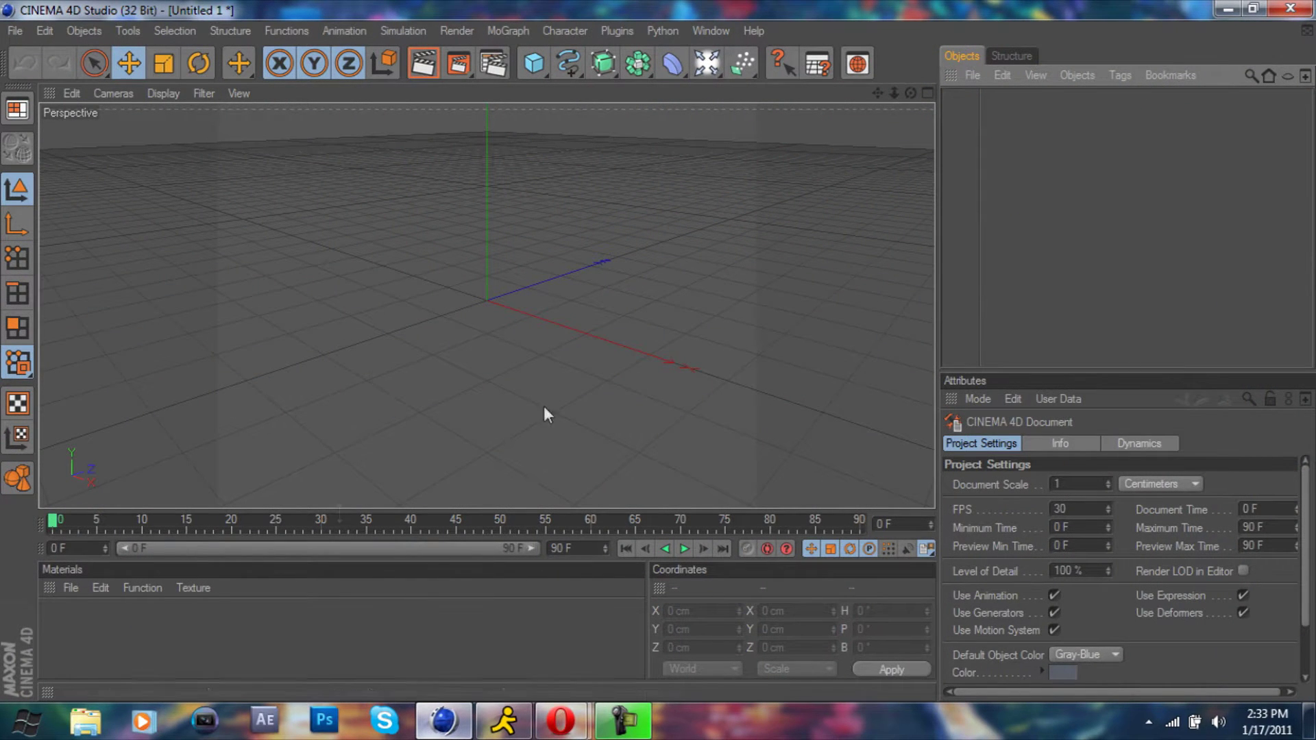
pyautogui.click(493, 65)
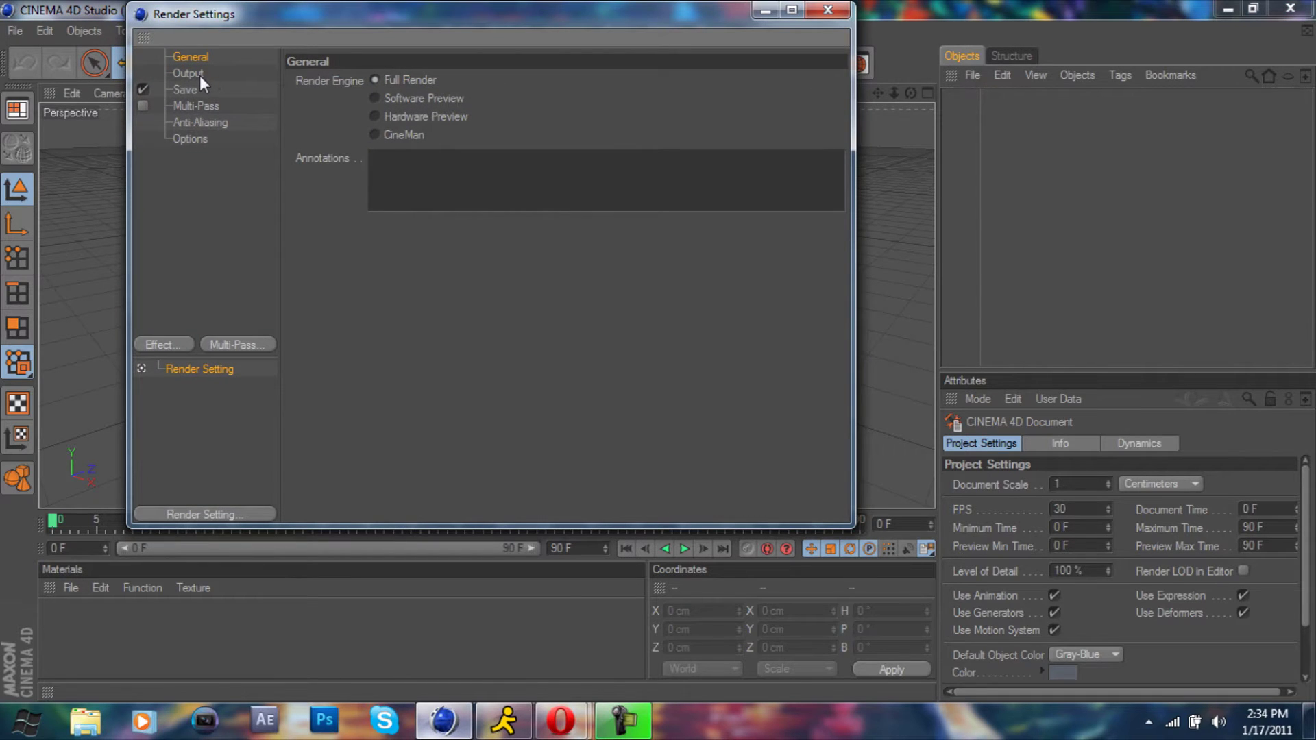
pyautogui.click(188, 74)
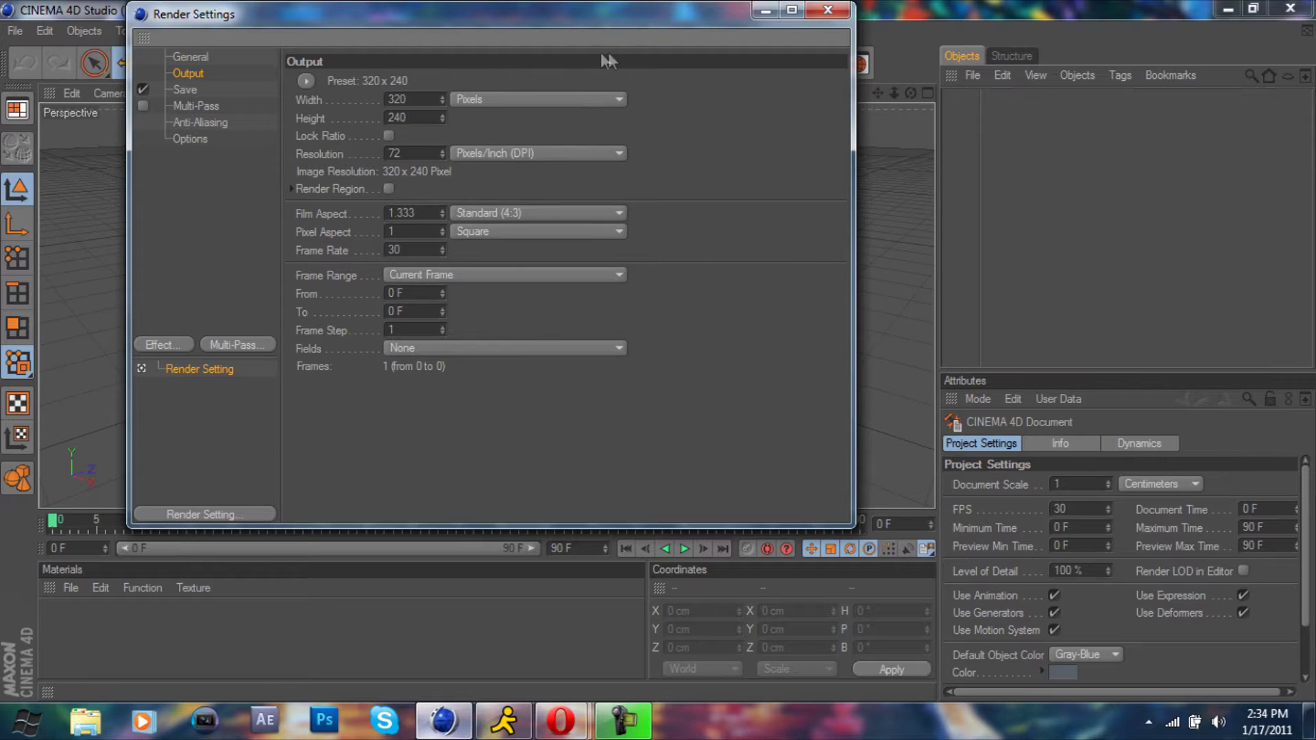
pyautogui.click(191, 512)
pyautogui.moveTo(336, 672)
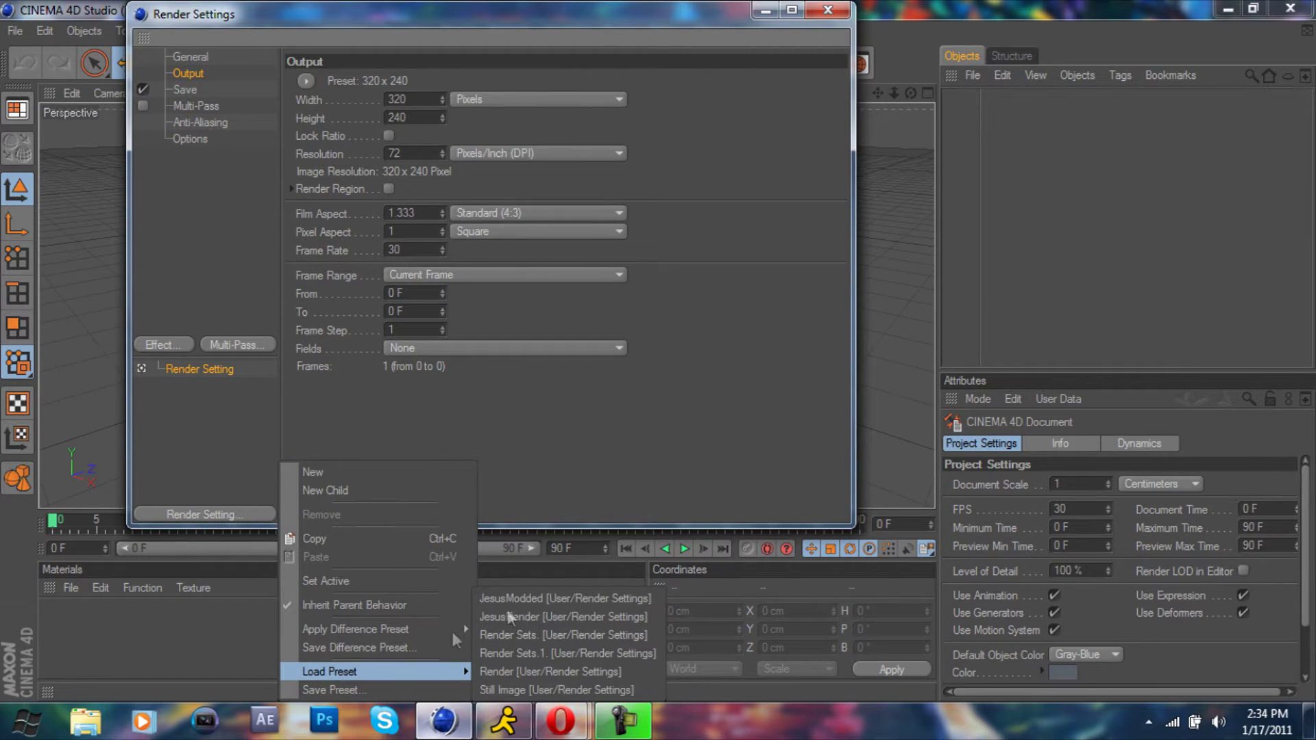
pyautogui.click(541, 599)
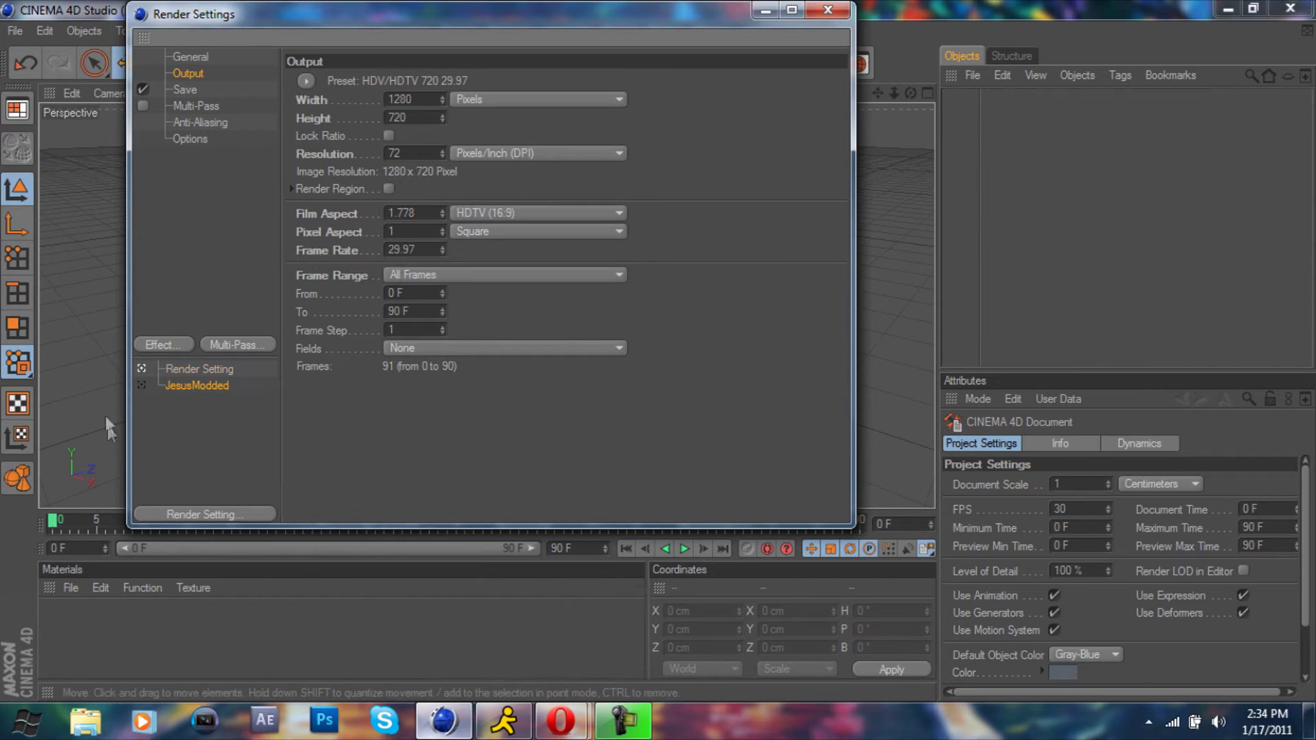
pyautogui.click(144, 385)
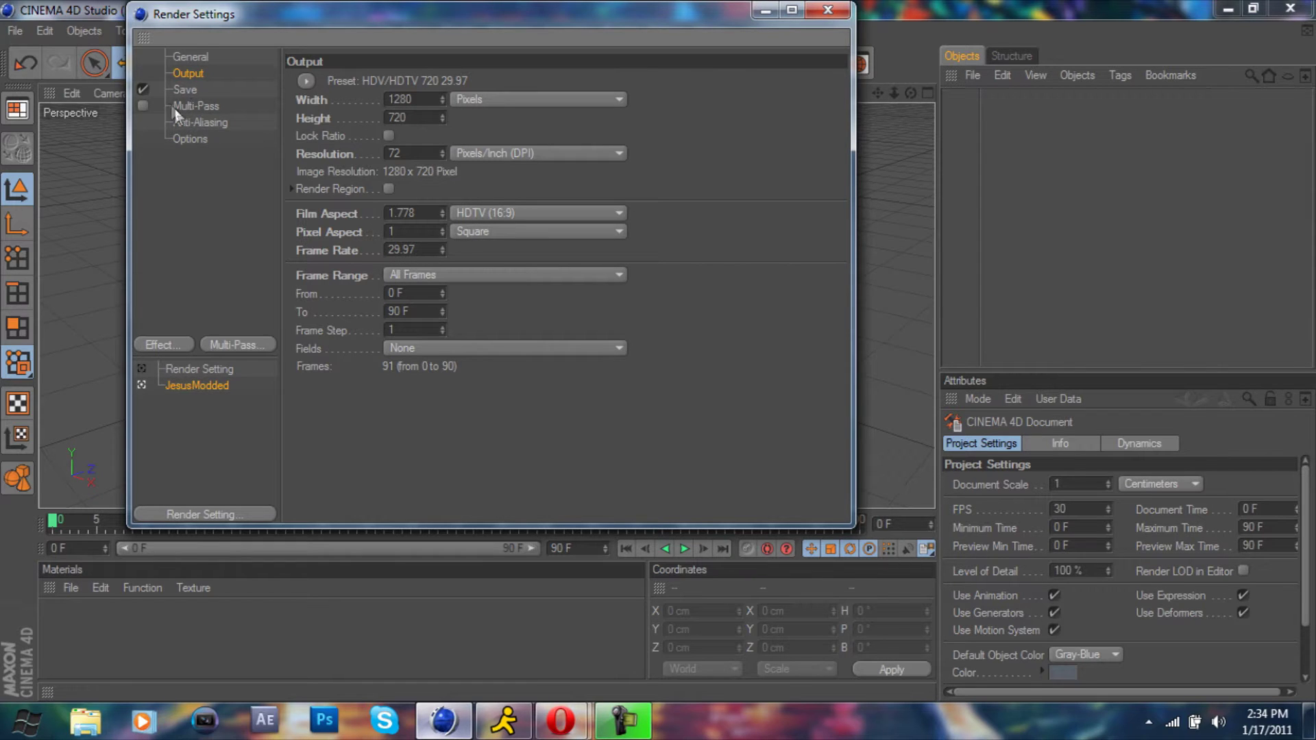
pyautogui.click(188, 90)
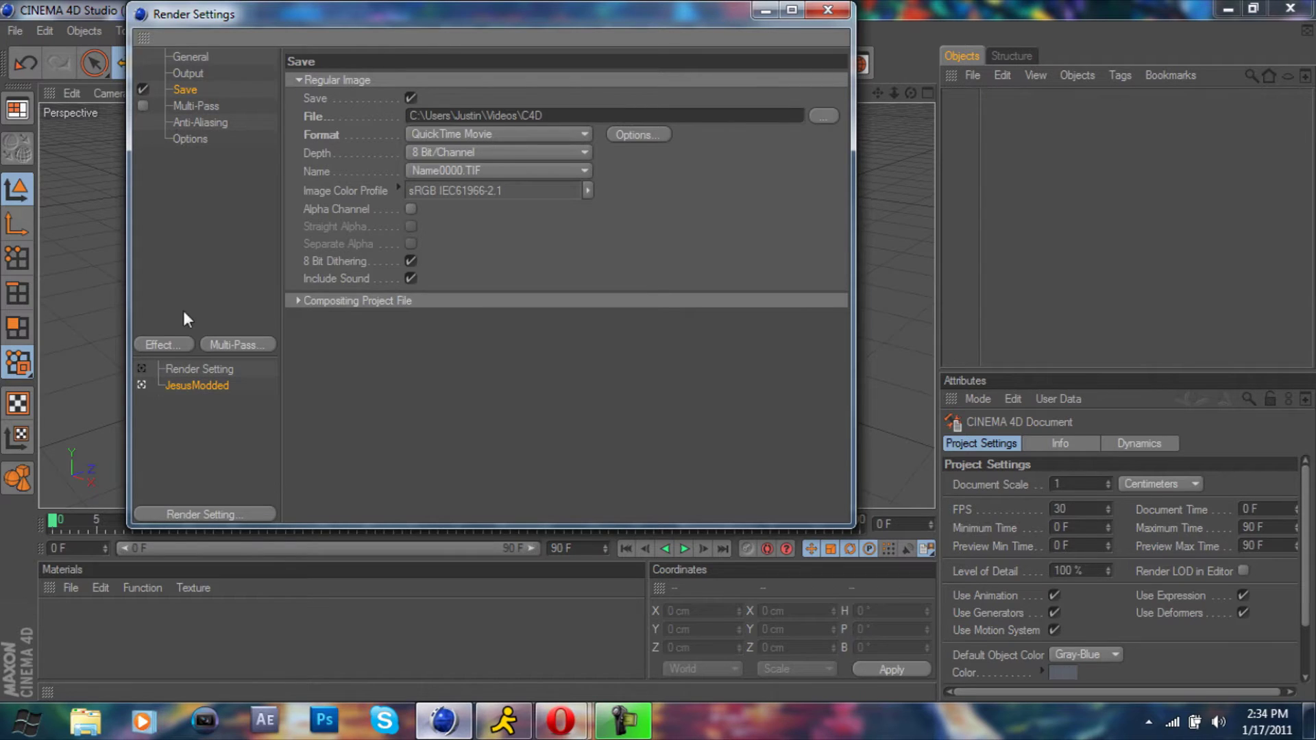
pyautogui.click(158, 344)
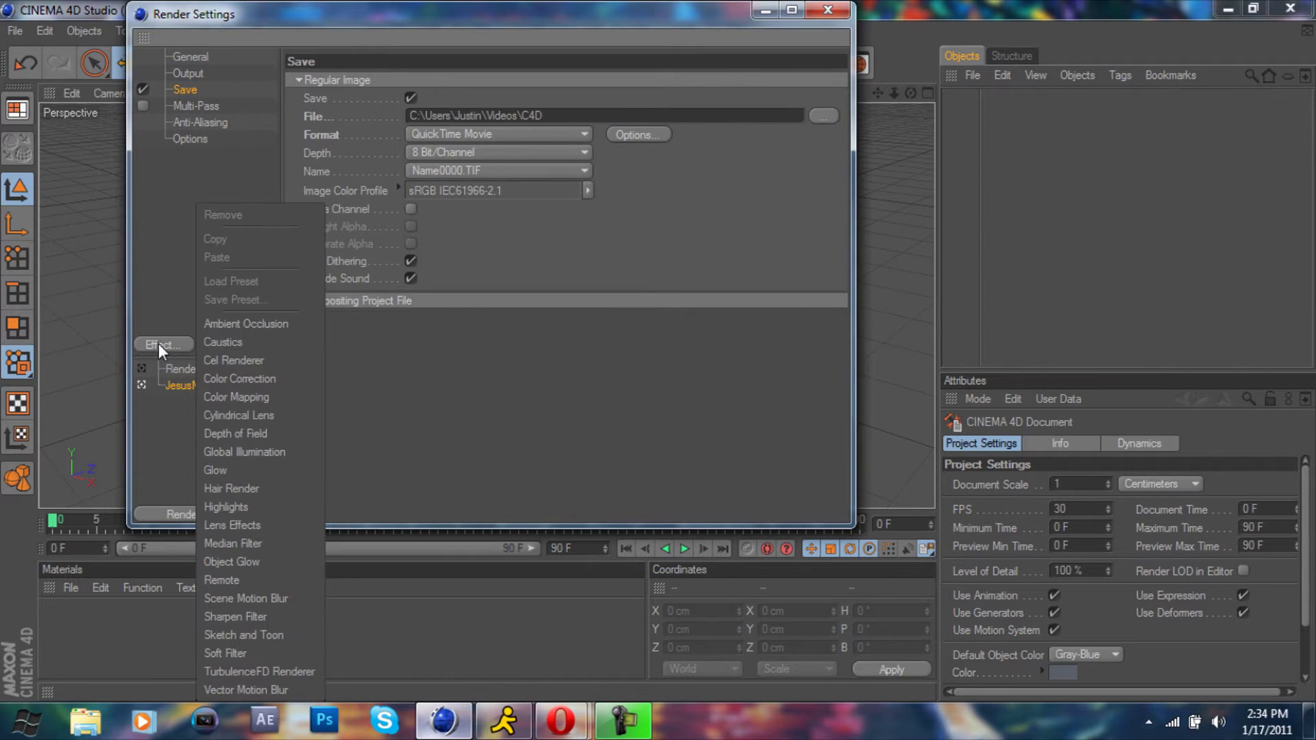
# Add Global Illumination in IR + QMC (Full Animation) mode, with Low stochastic samples and cache Auto Save off
pyautogui.click(258, 453)
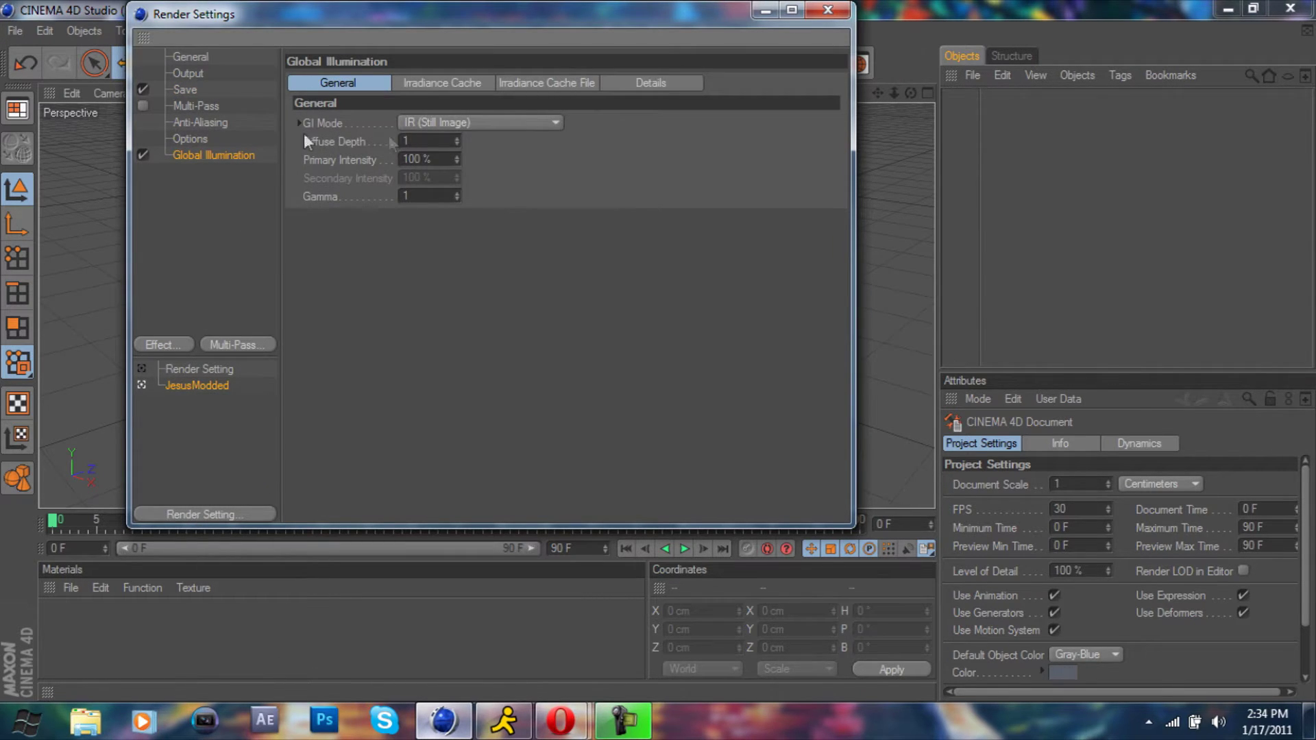
pyautogui.click(438, 124)
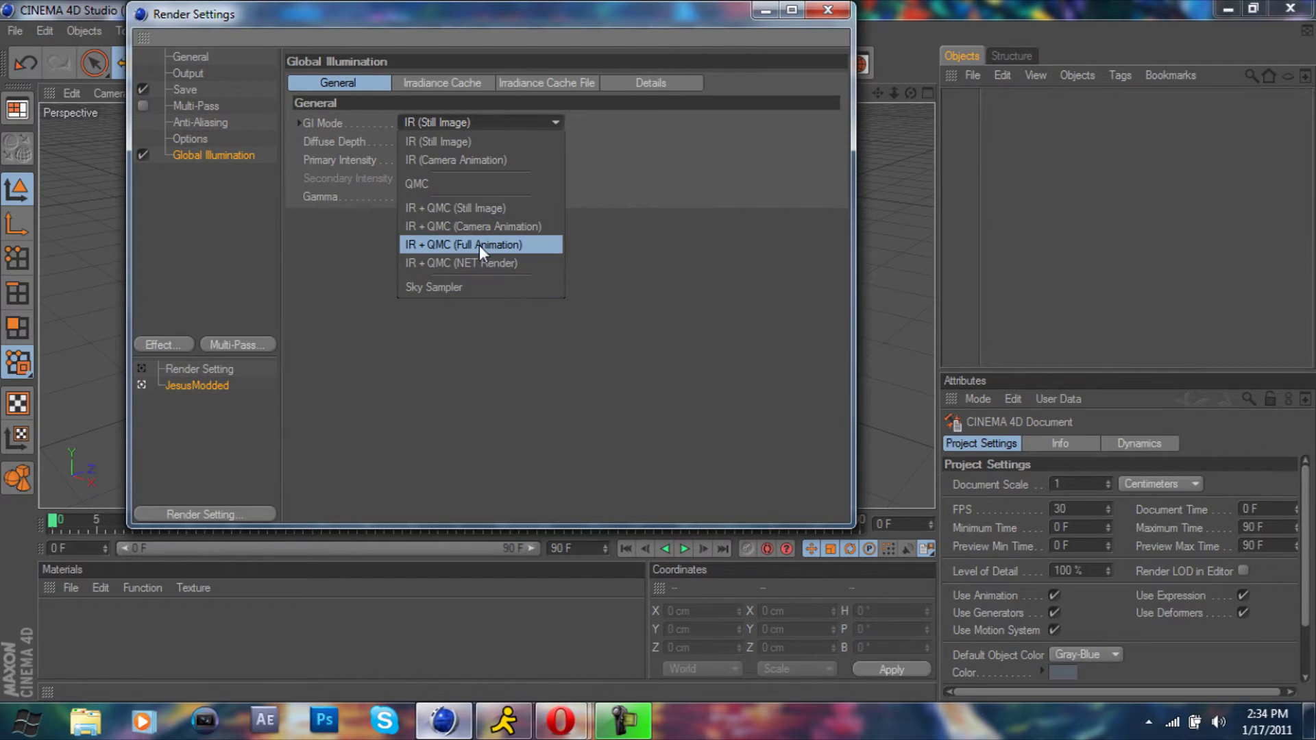
pyautogui.click(479, 246)
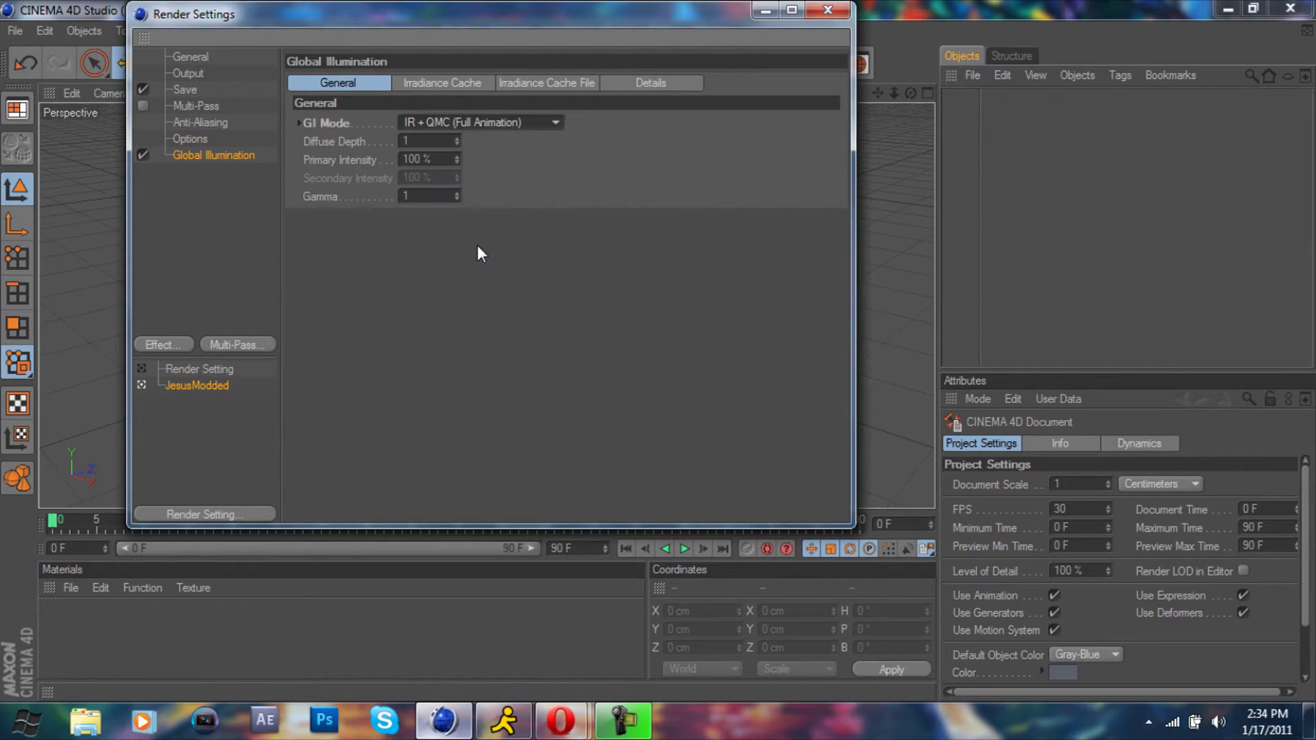
pyautogui.click(454, 85)
pyautogui.click(464, 122)
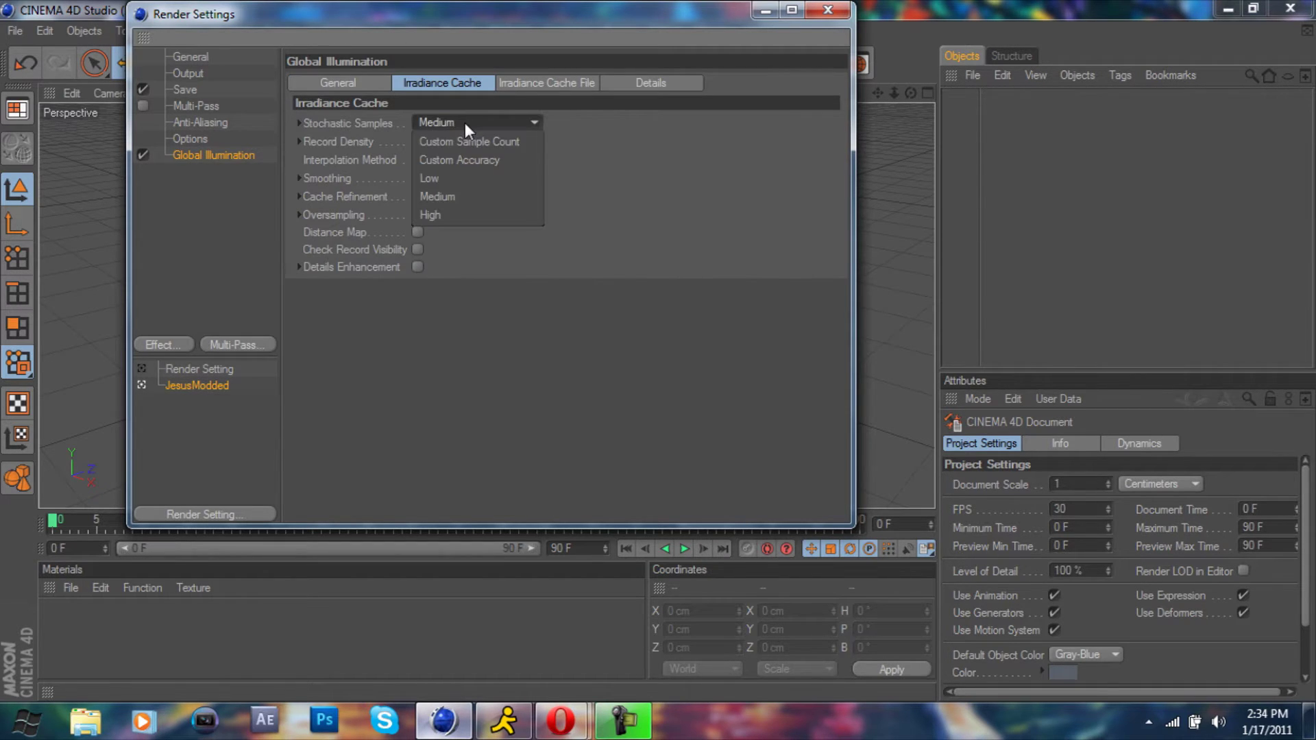
pyautogui.click(451, 179)
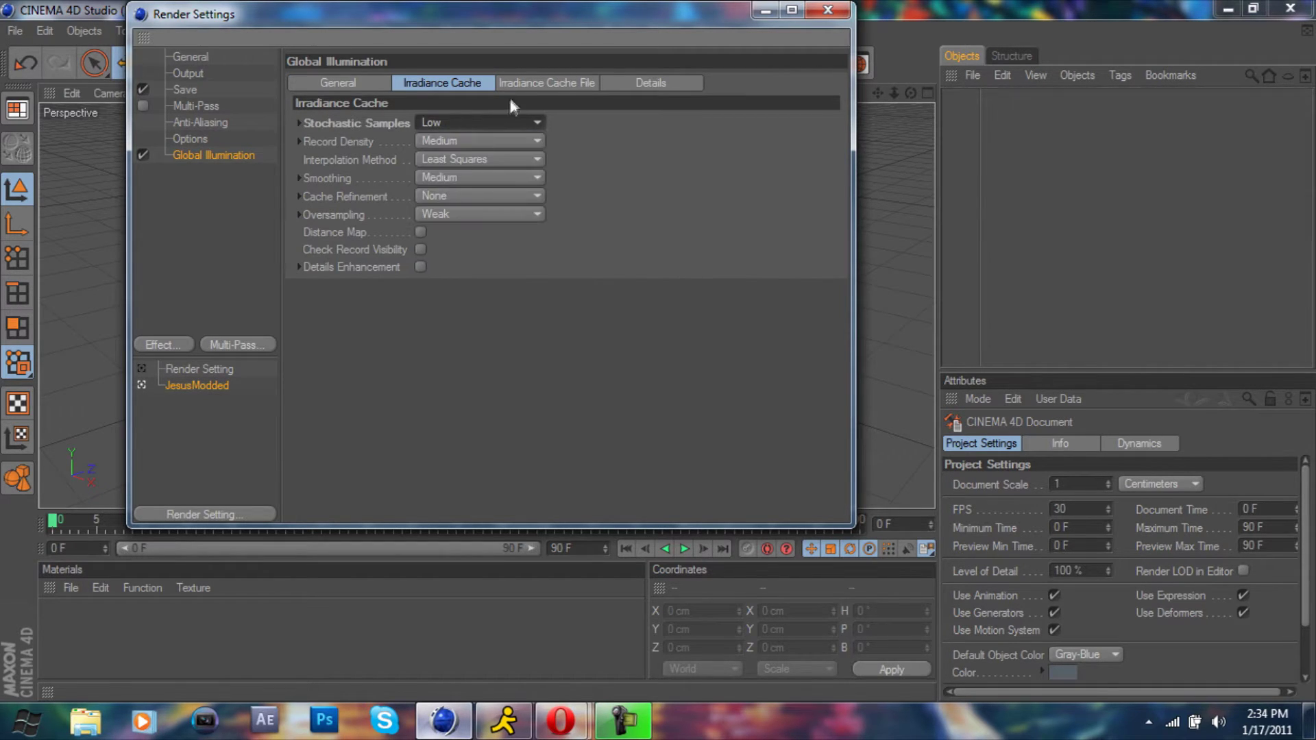
pyautogui.click(540, 85)
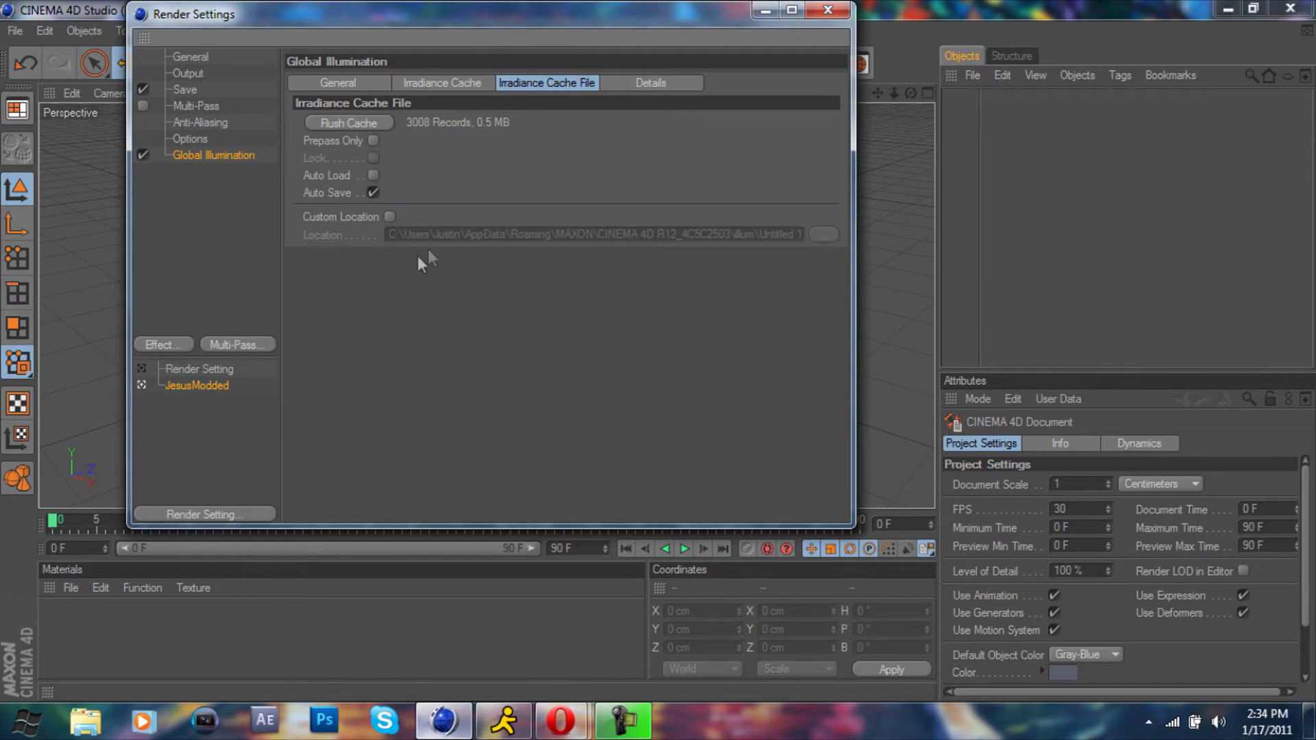
pyautogui.click(373, 193)
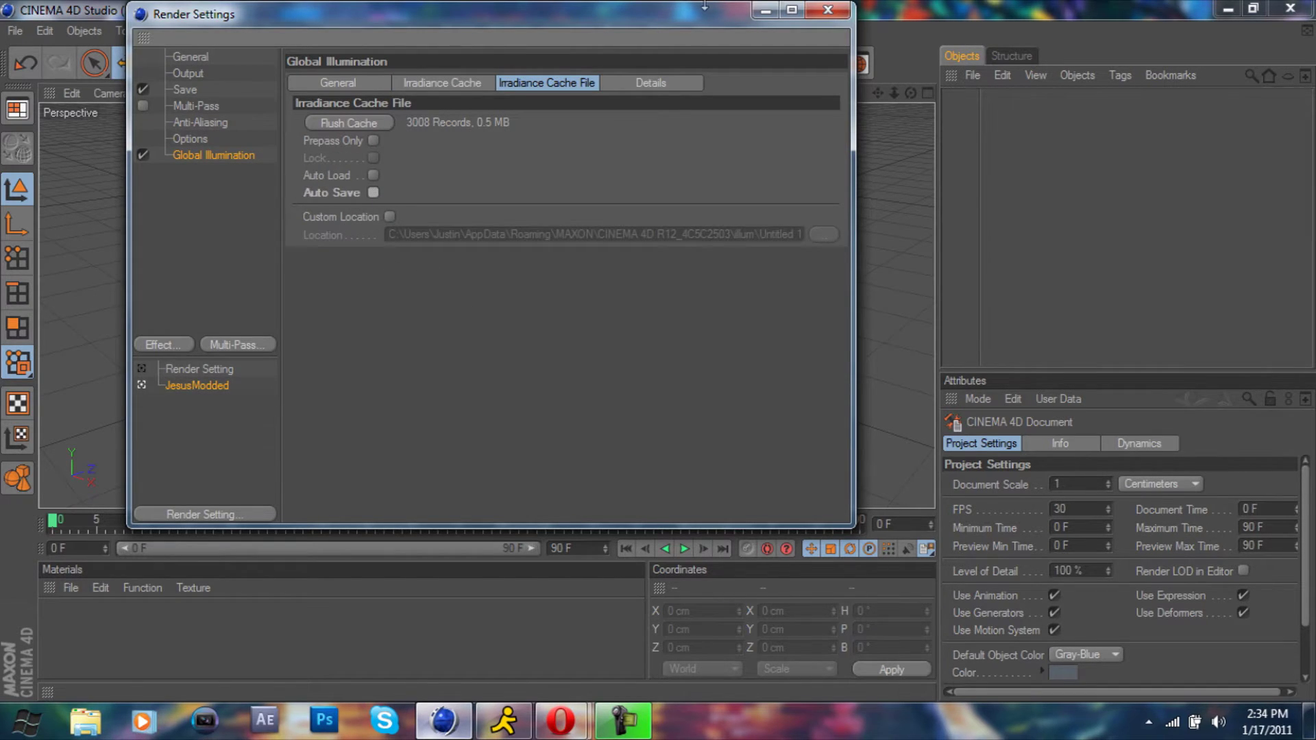
pyautogui.click(827, 11)
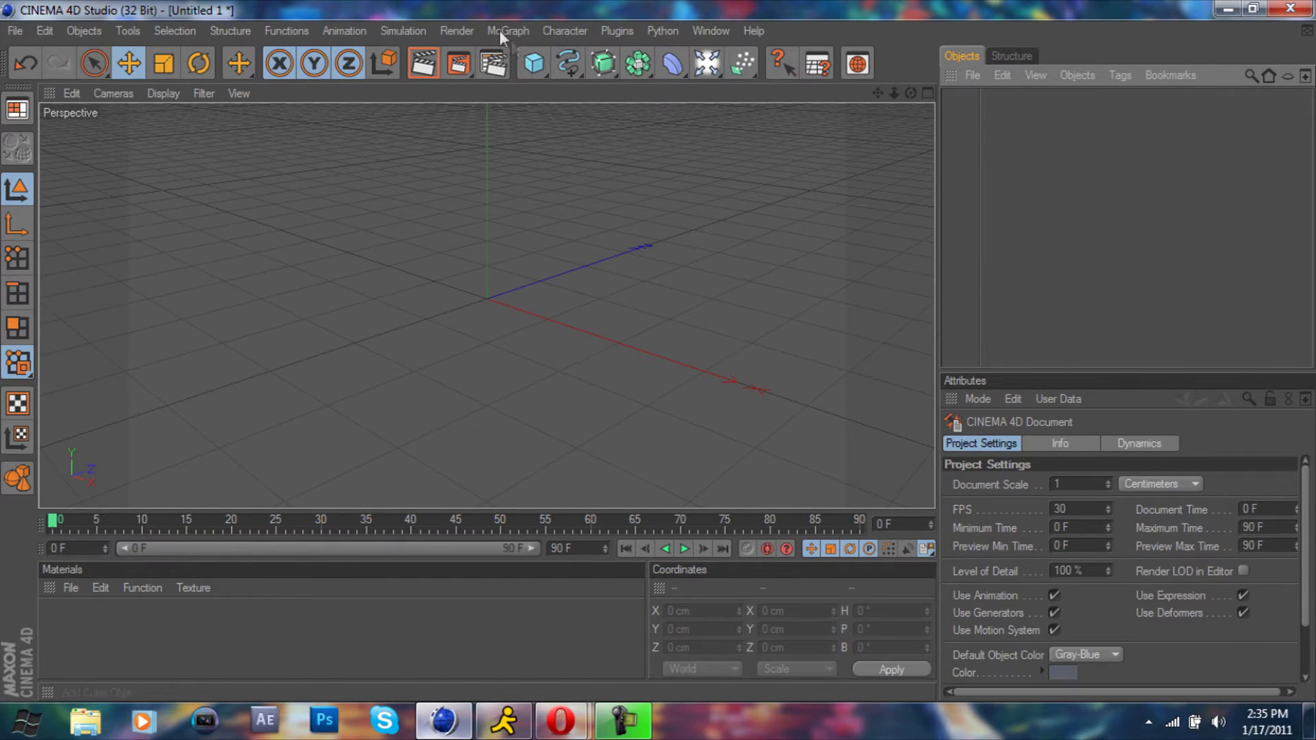
# Add a MoText object reading 'Tutorial'
pyautogui.click(535, 65)
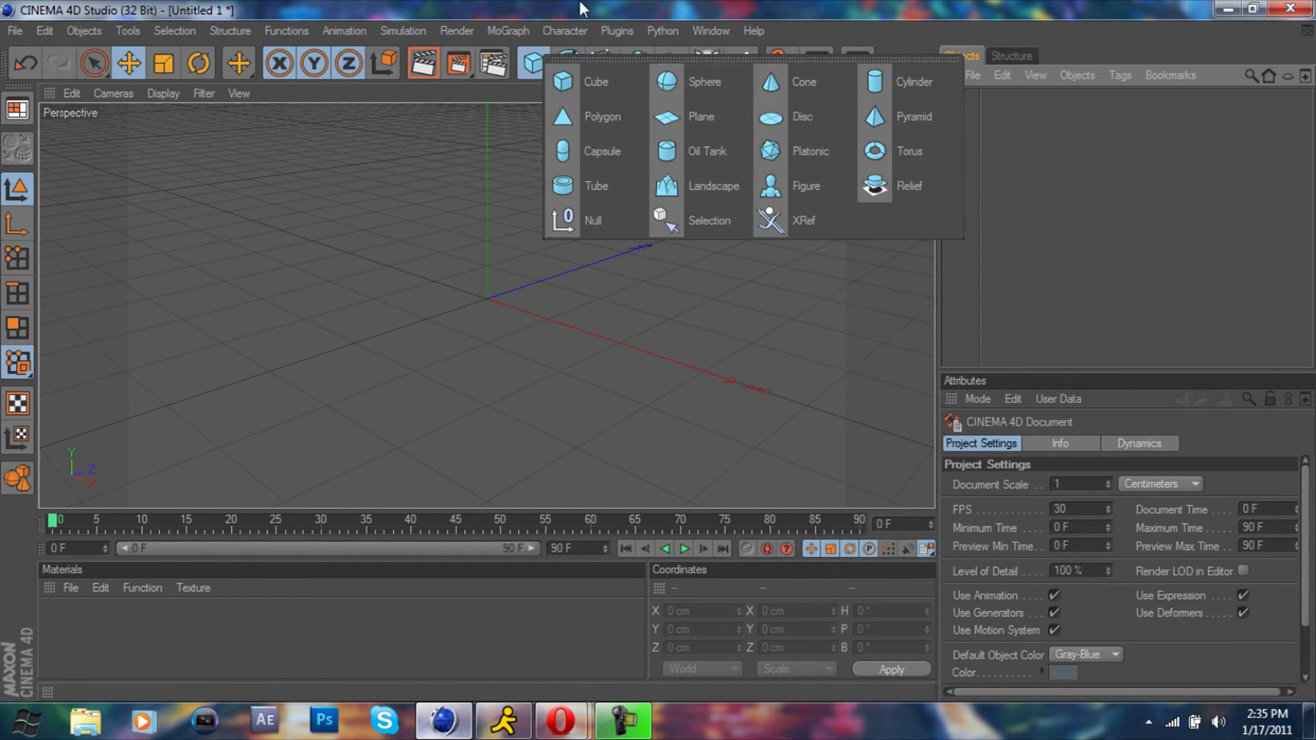
pyautogui.click(508, 31)
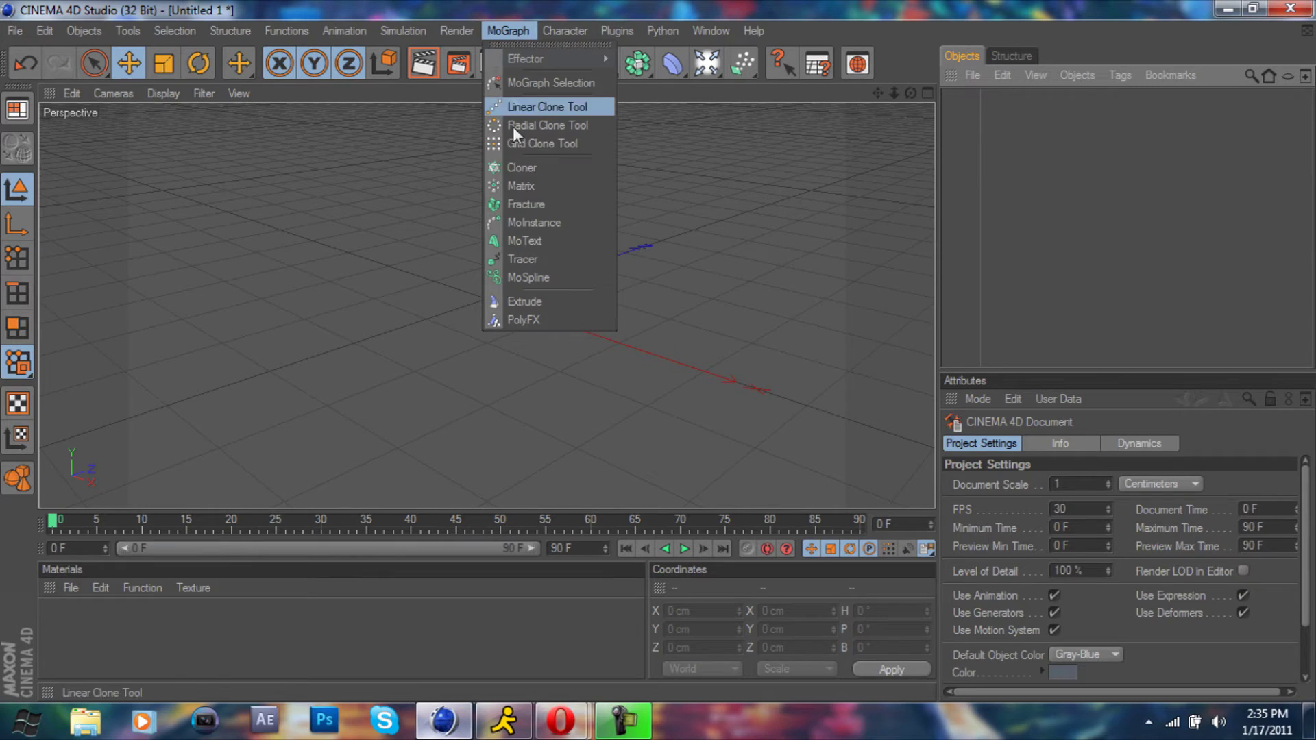
pyautogui.click(541, 241)
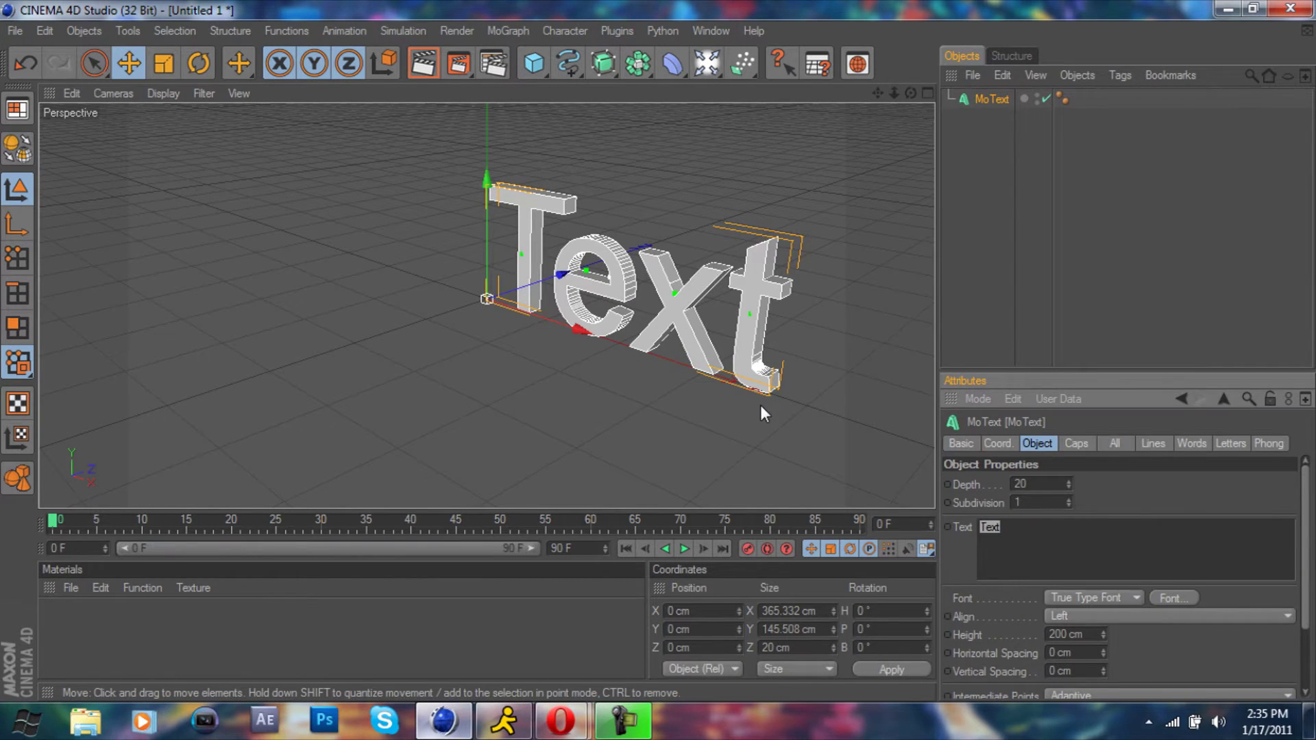
pyautogui.write('Tutorial')
pyautogui.click(1166, 607)
# Set the MoText font to Dev Gothic Bold
pyautogui.click(1169, 600)
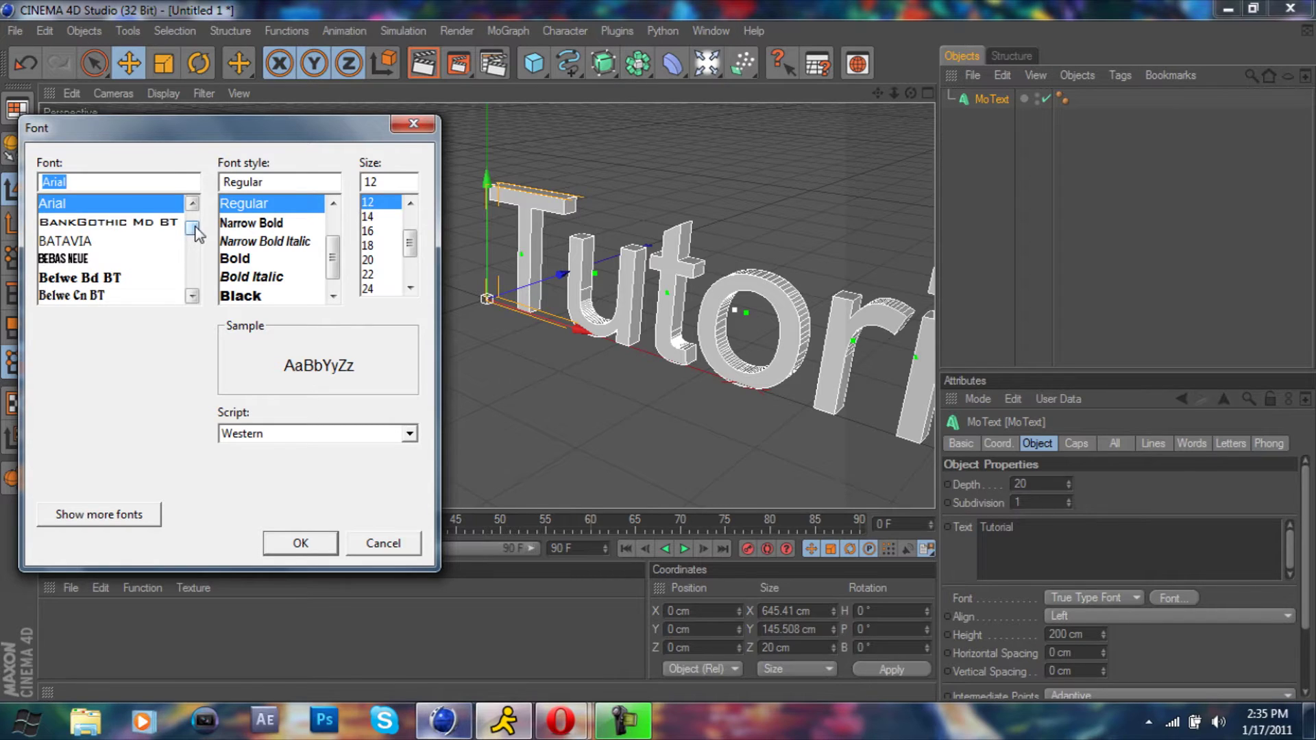
pyautogui.click(192, 297)
pyautogui.click(192, 296)
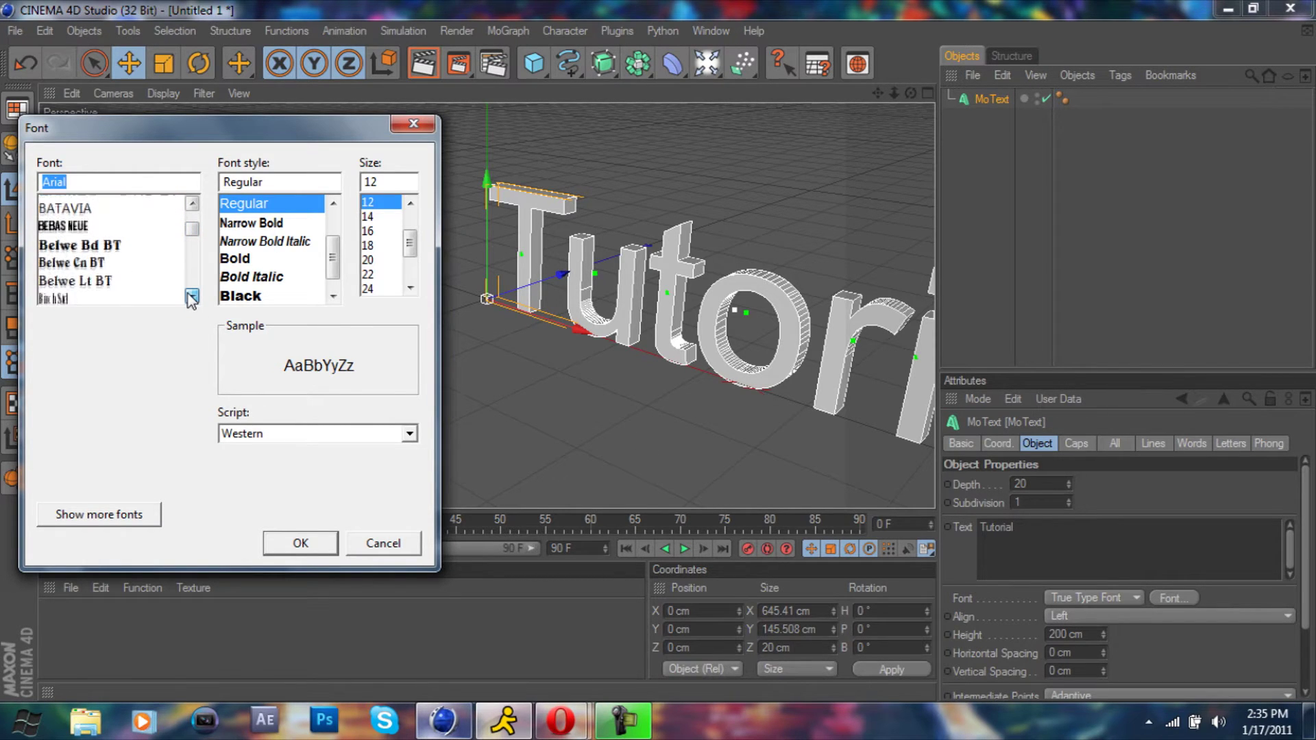
pyautogui.click(192, 297)
pyautogui.click(61, 276)
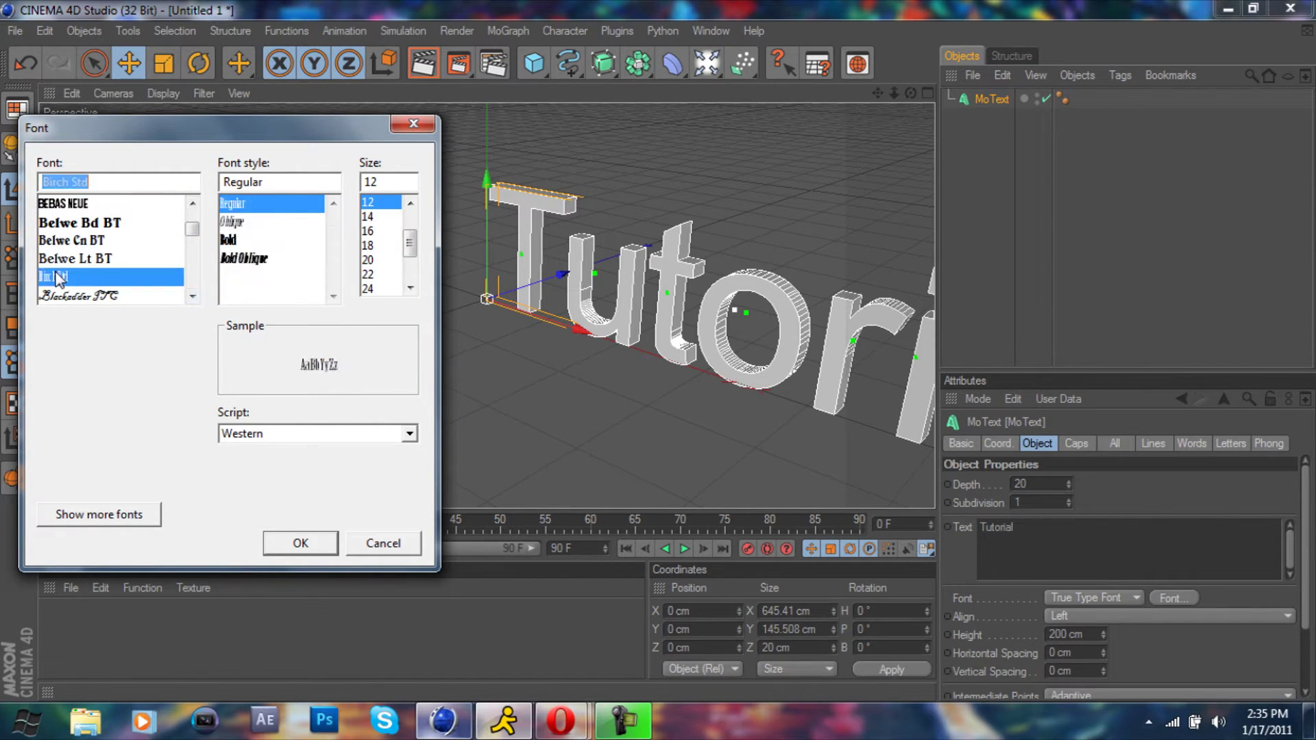
pyautogui.click(191, 297)
pyautogui.moveTo(192, 297); pyautogui.dragTo(192, 297)
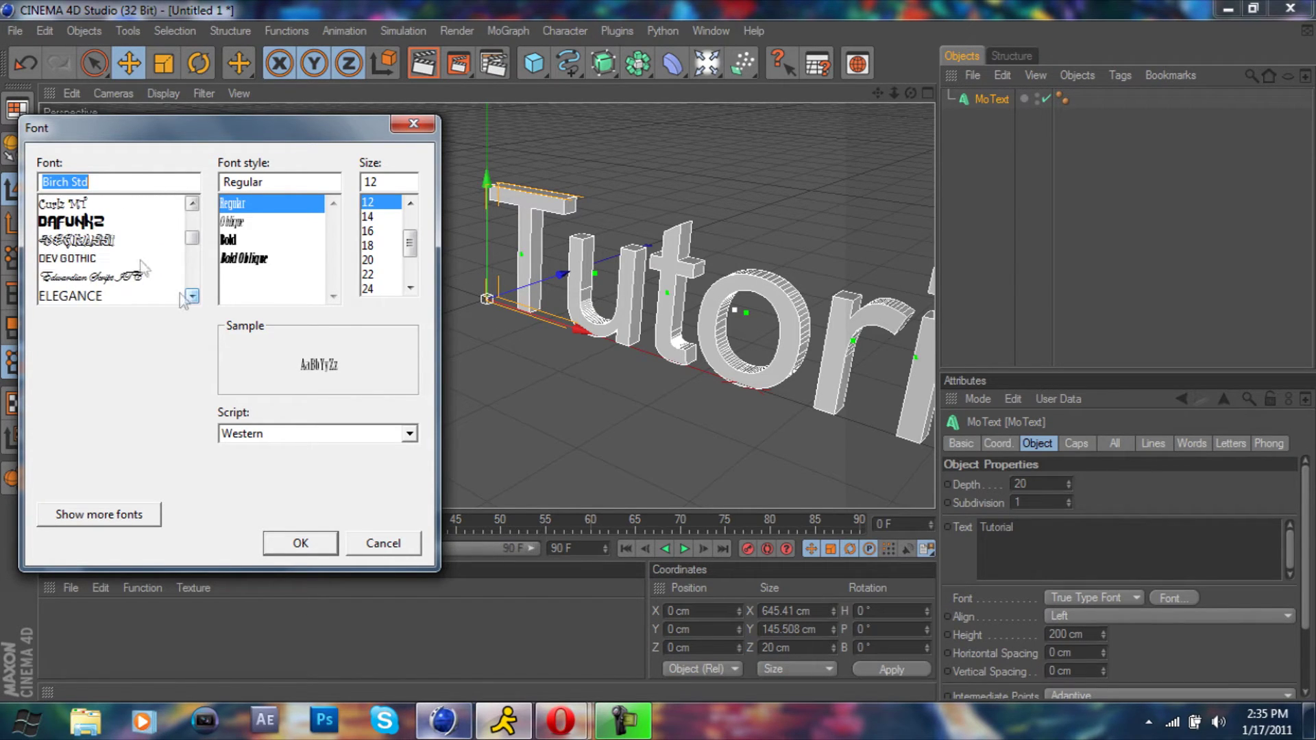
pyautogui.click(68, 259)
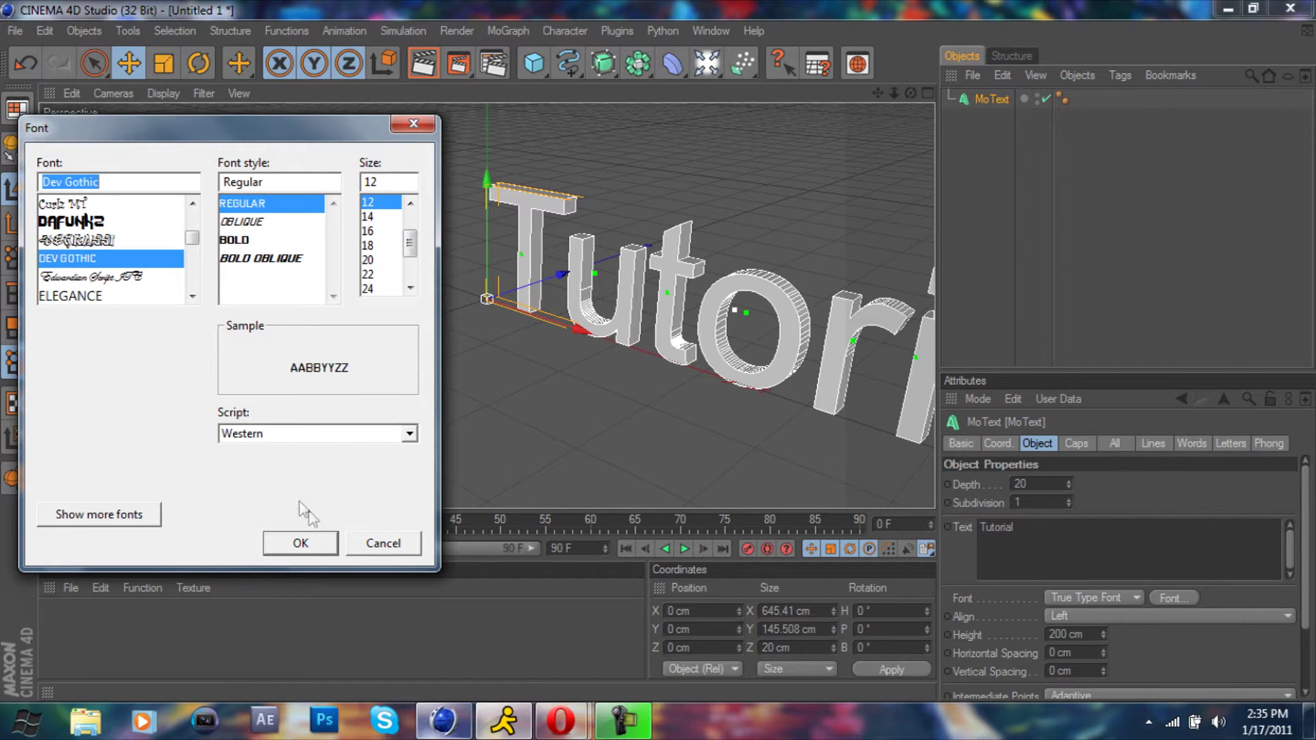
pyautogui.click(245, 248)
pyautogui.click(299, 542)
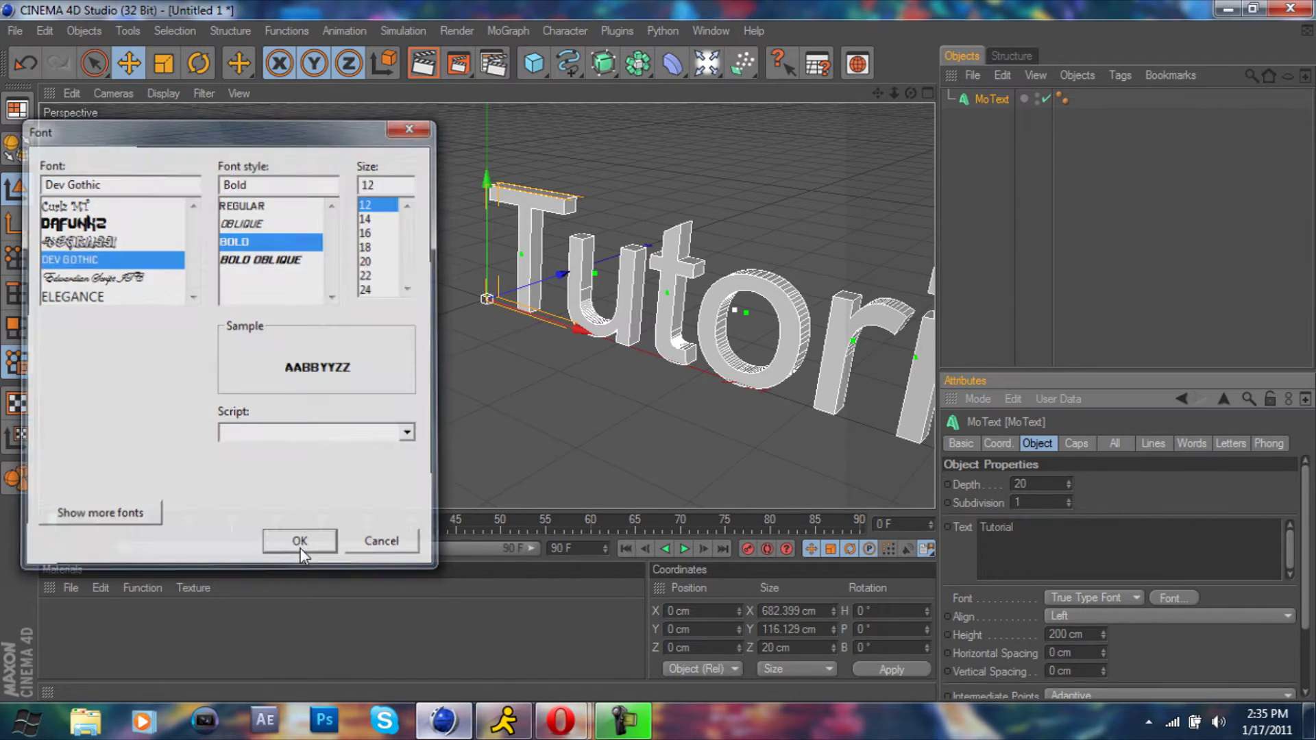
# Shift the text left along the X axis to about -336 cm
pyautogui.moveTo(566, 335); pyautogui.dragTo(363, 279)
pyautogui.hotkey('ctrl', 'z')
pyautogui.moveTo(614, 316); pyautogui.dragTo(467, 269)
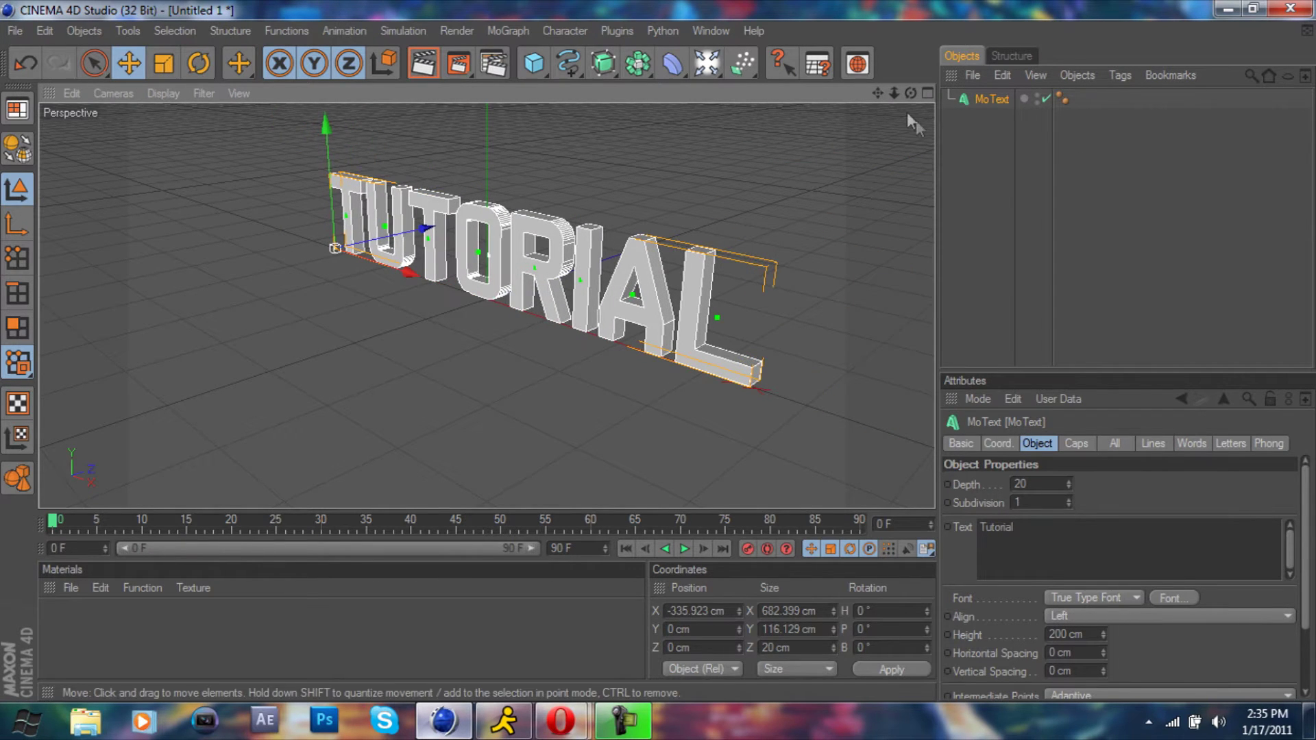
pyautogui.click(997, 271)
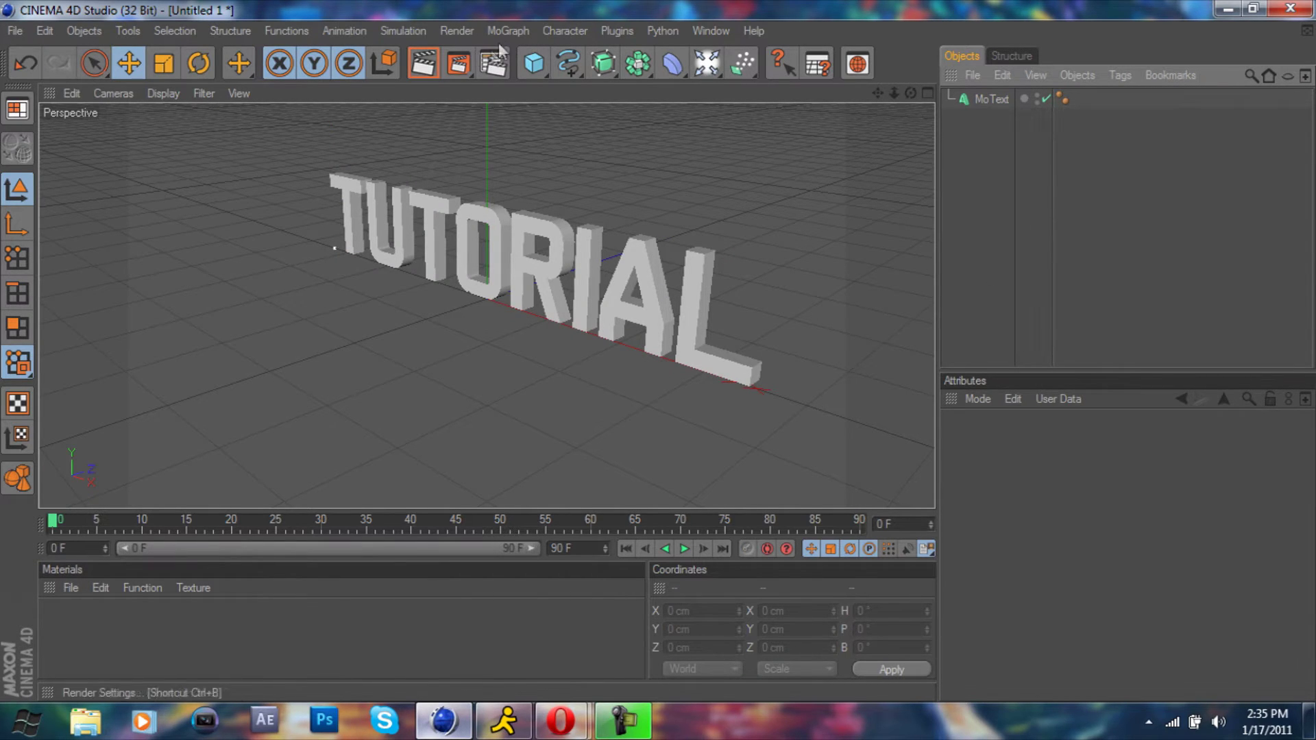
# Add a plane and size it 5000 × 5000 cm as a floor under the text
pyautogui.click(535, 64)
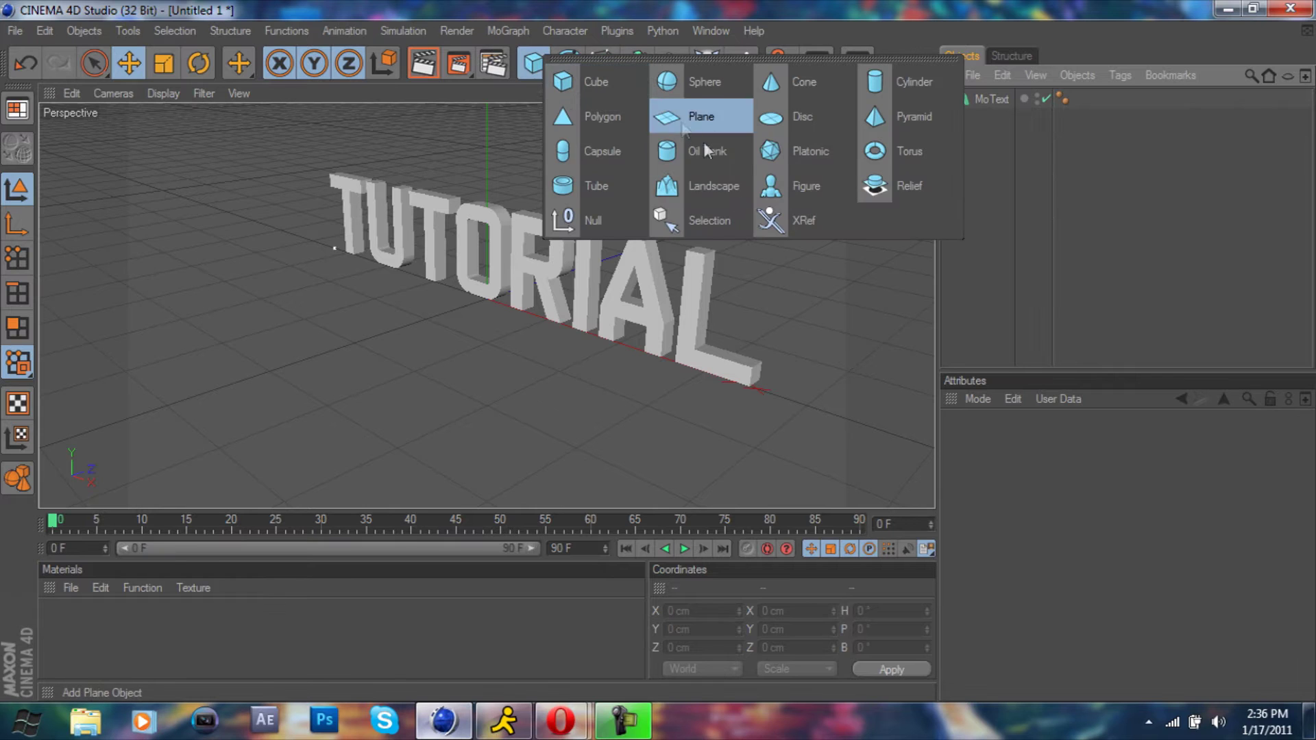
pyautogui.click(684, 115)
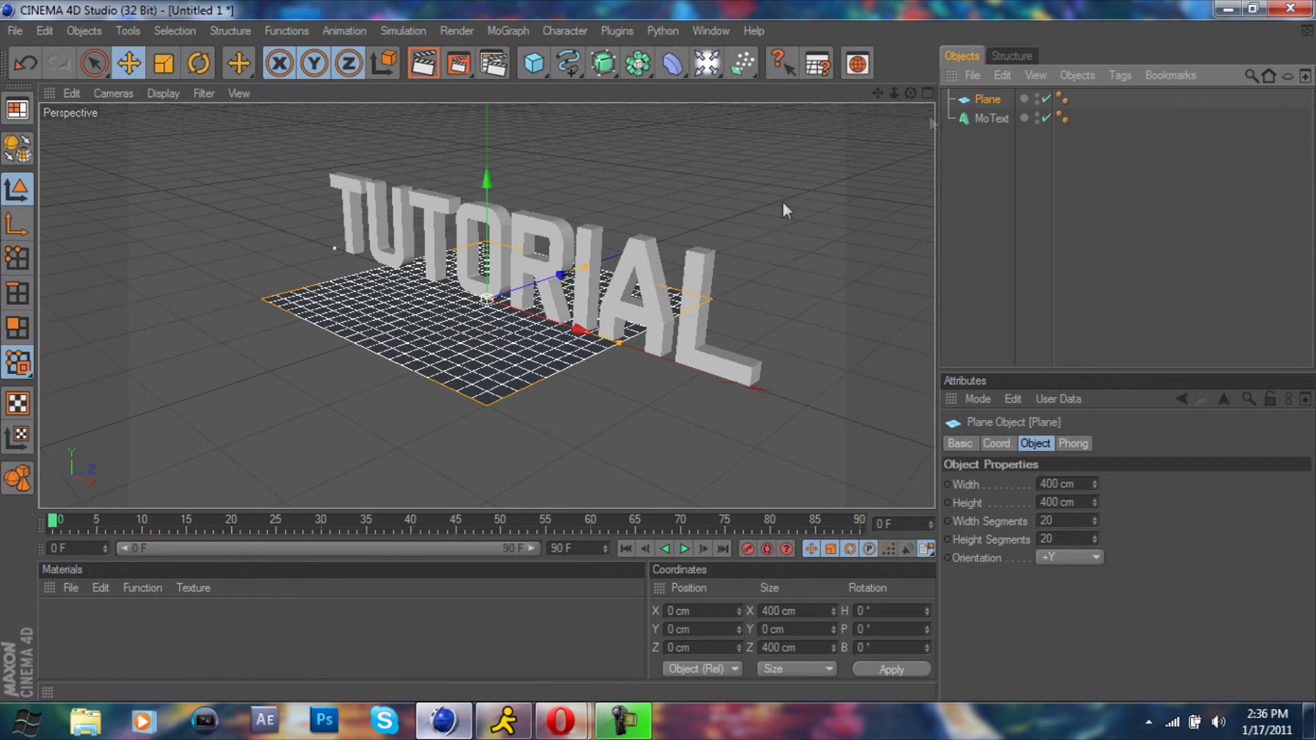
pyautogui.click(1074, 483)
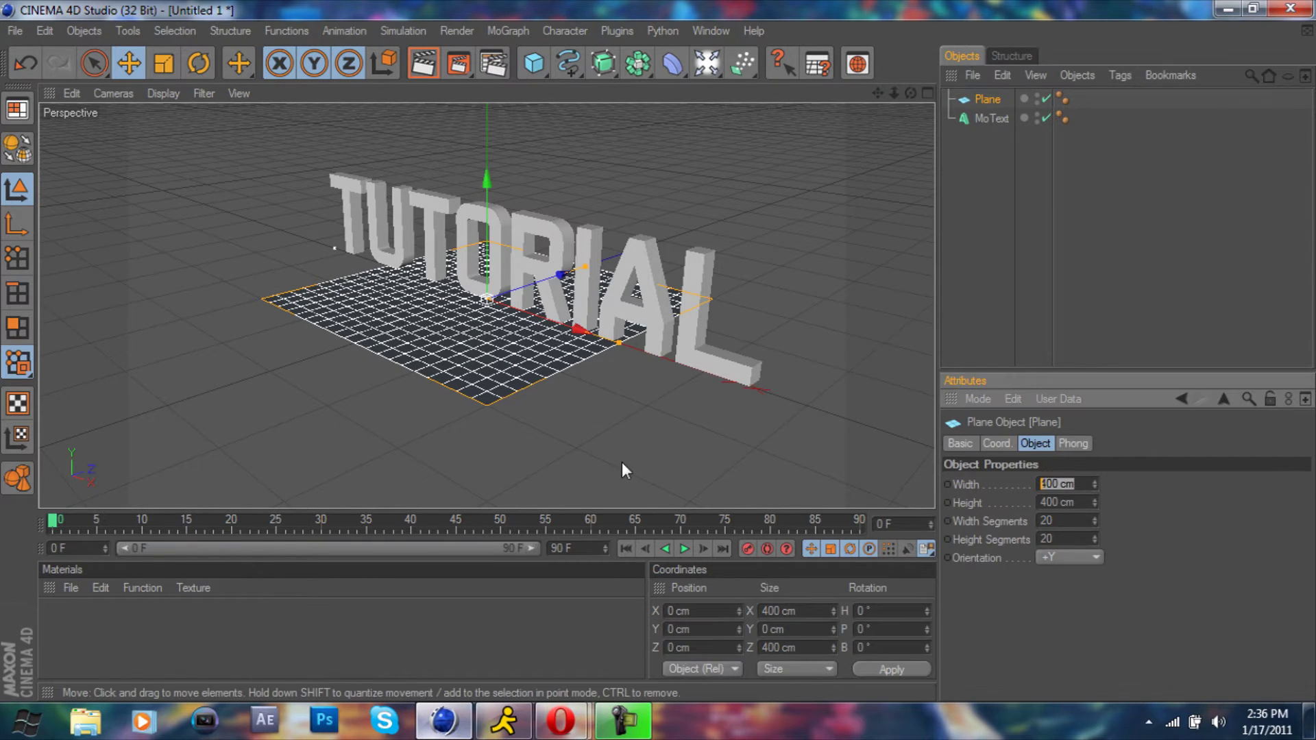
pyautogui.write('45000')
pyautogui.press('Tab')
pyautogui.write('5000')
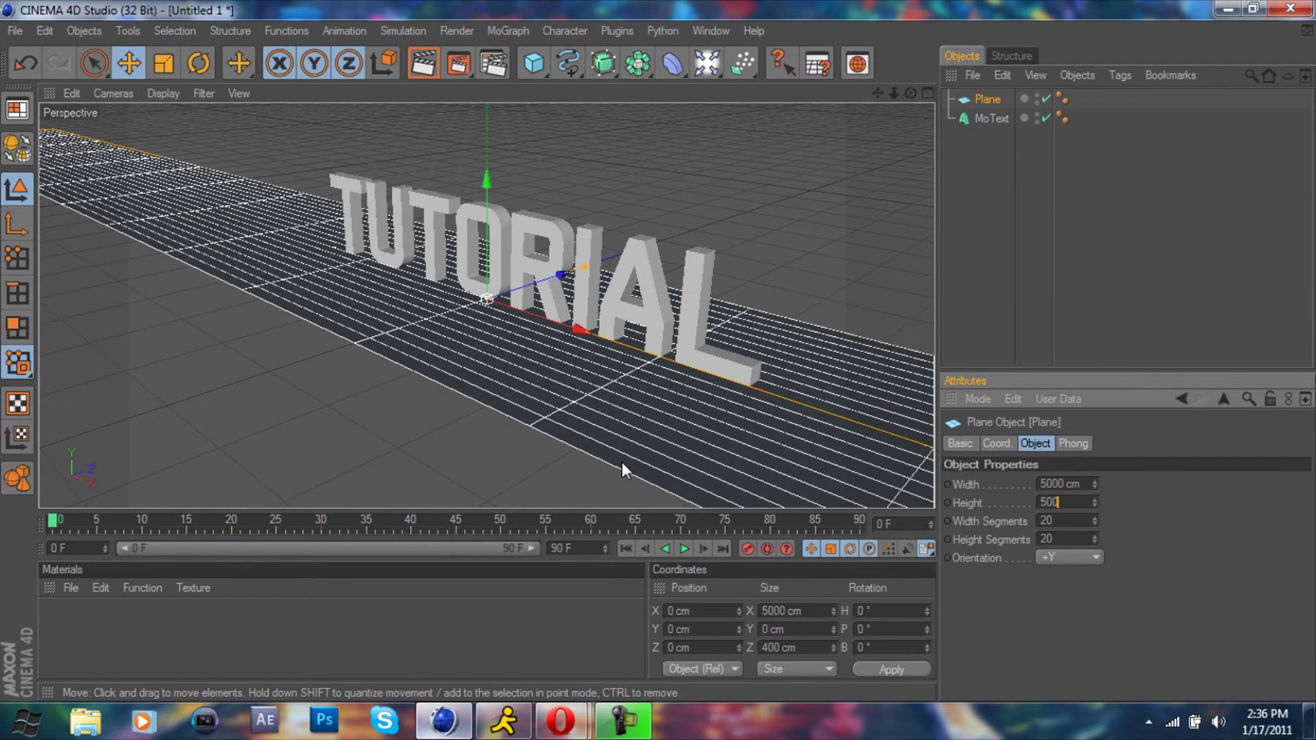
pyautogui.press('Return')
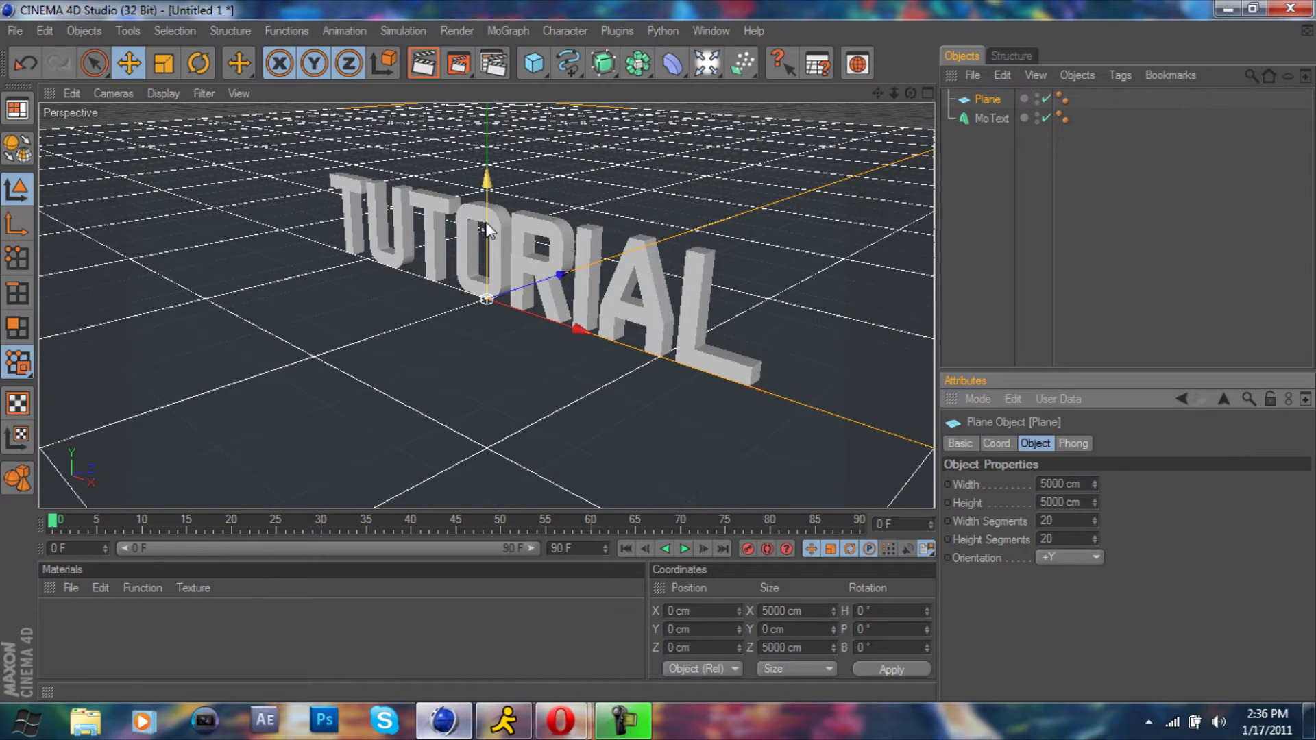
# Create two materials and make Mat.1 a glowing white, luminance-only material
pyautogui.doubleClick(66, 631)
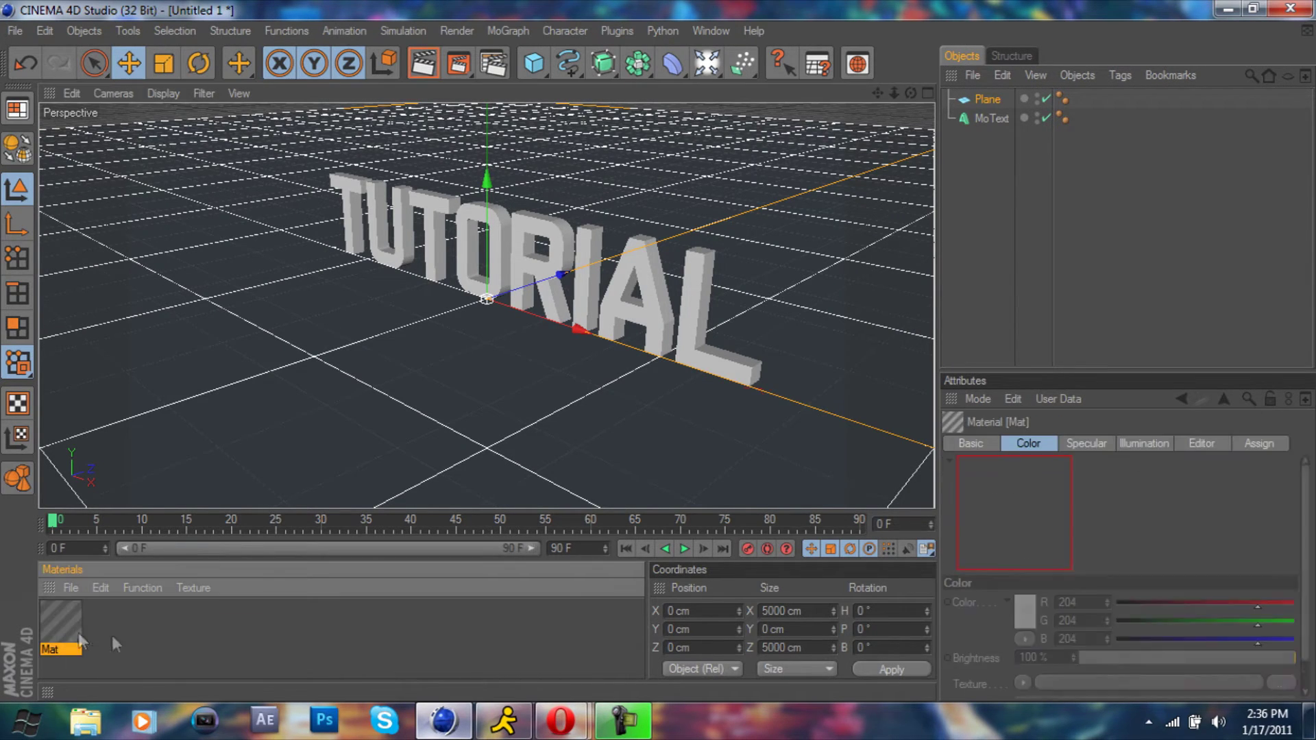
pyautogui.doubleClick(128, 634)
pyautogui.doubleClick(80, 620)
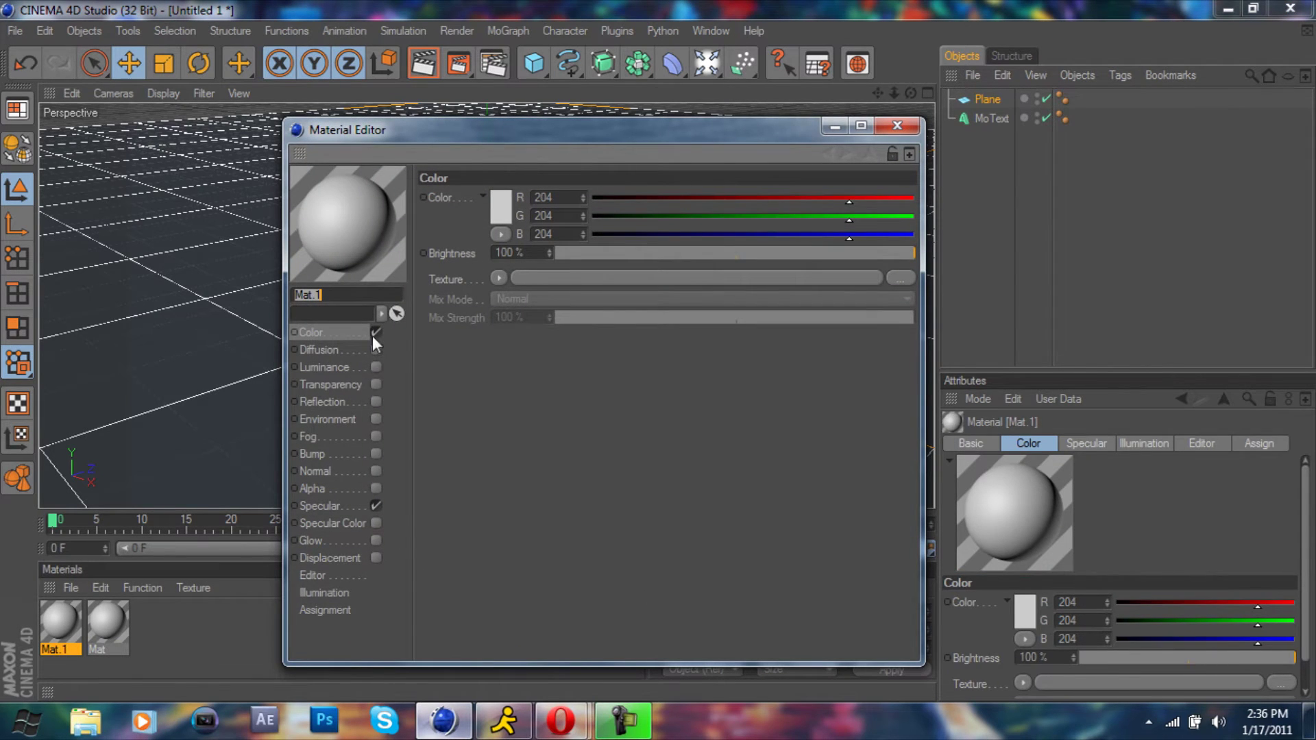
pyautogui.click(376, 332)
pyautogui.click(375, 367)
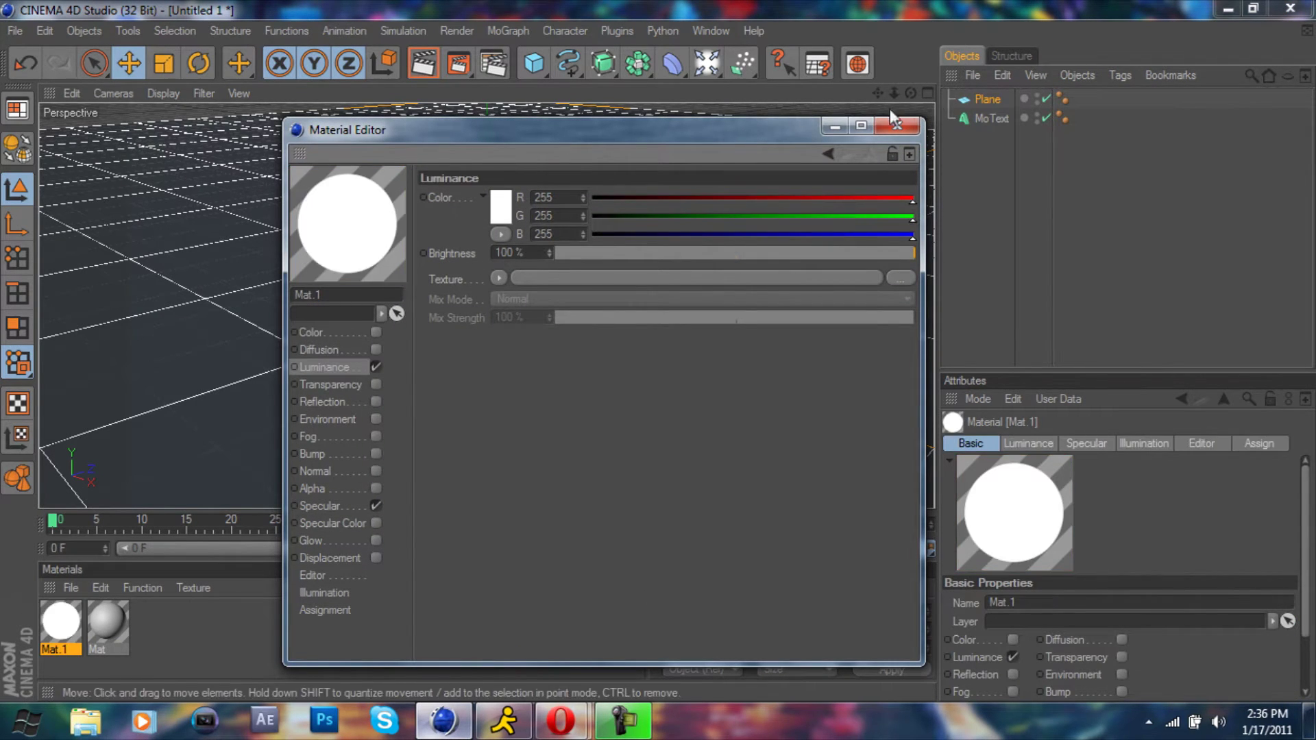
pyautogui.click(902, 127)
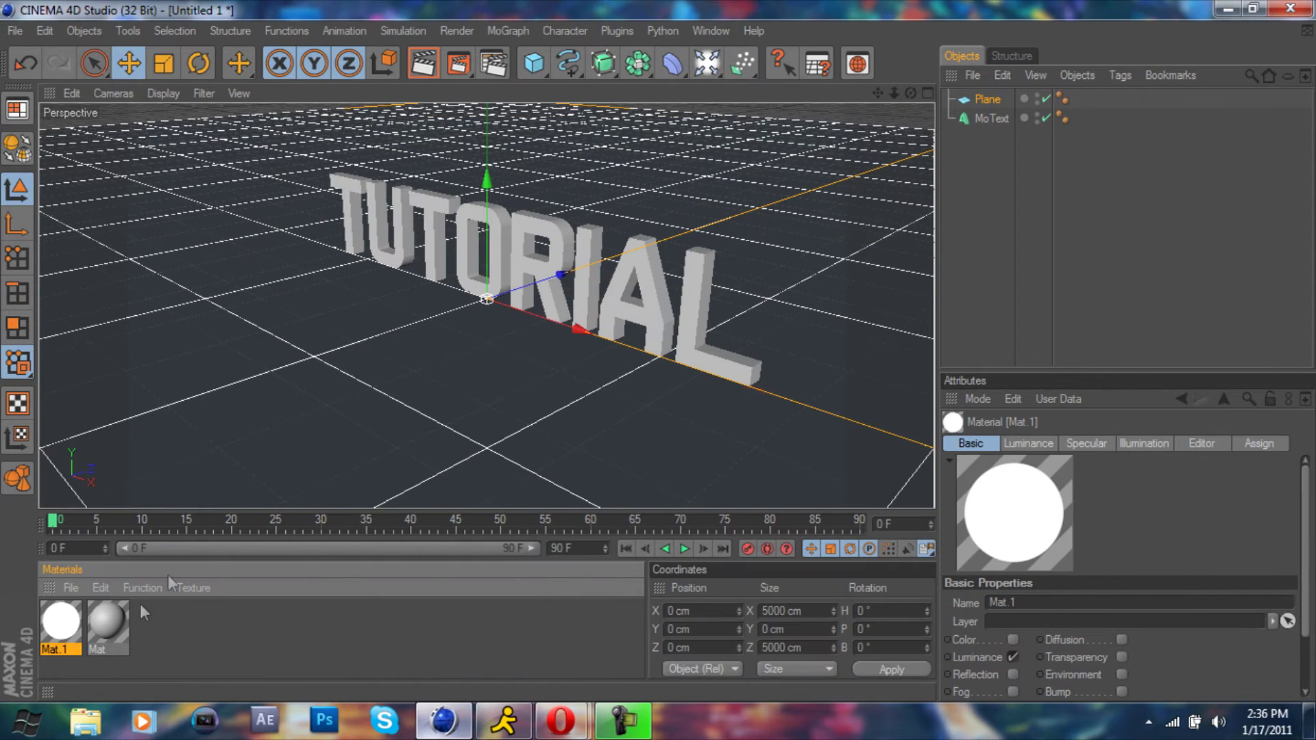
# Give Mat a light bluish-grey colour (189/189/197) and 20% luminance
pyautogui.doubleClick(103, 610)
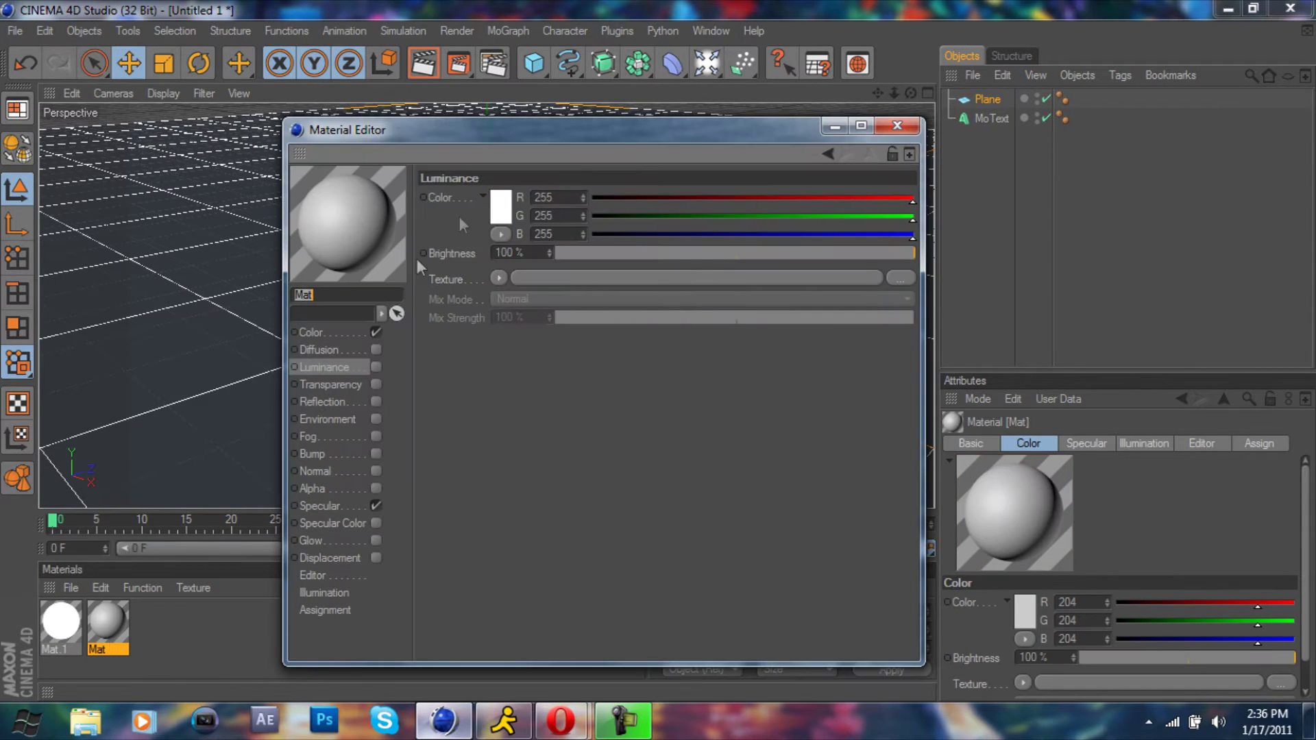
pyautogui.click(342, 334)
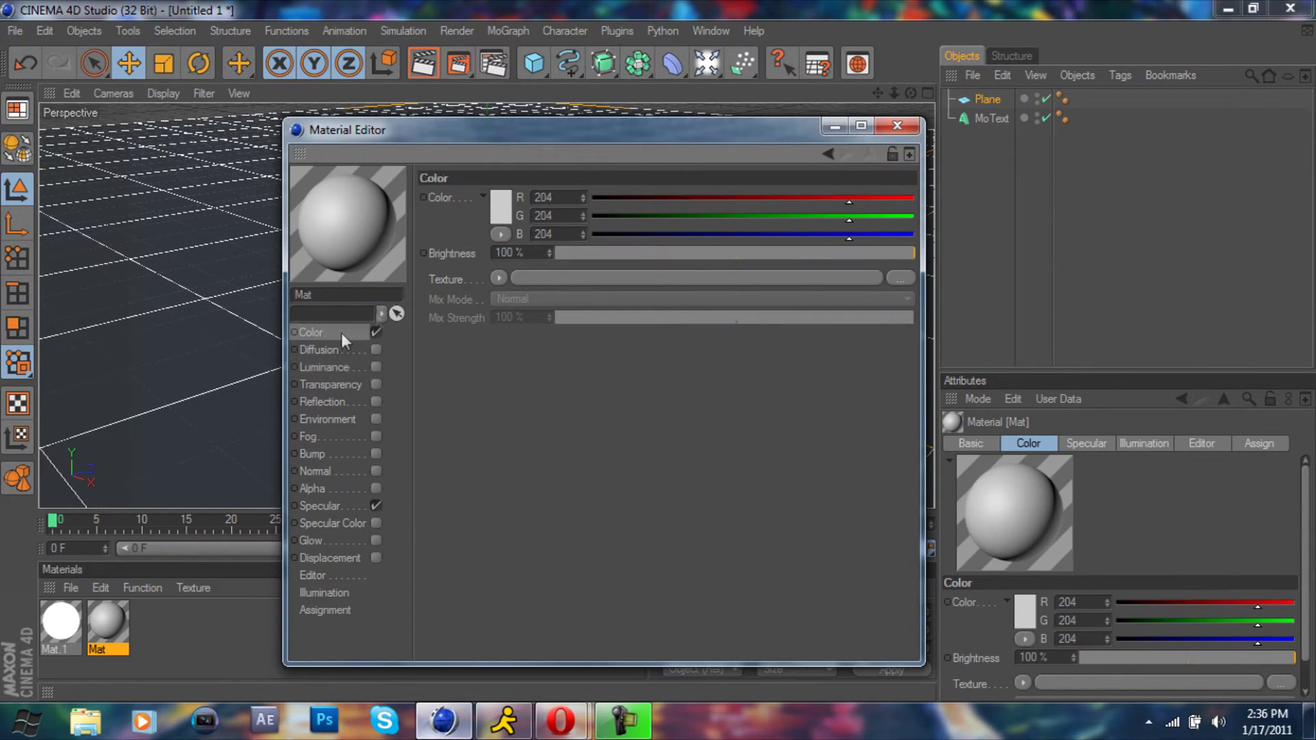
pyautogui.click(502, 205)
pyautogui.click(524, 131)
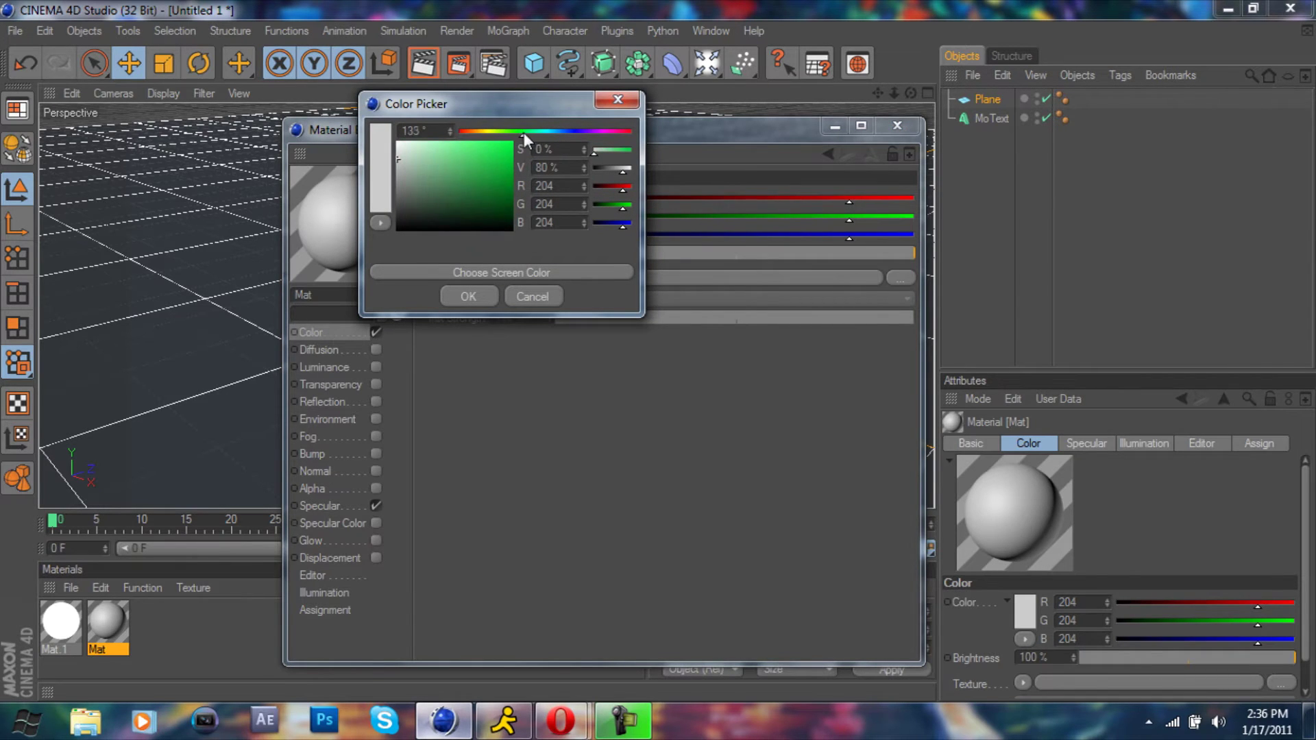
pyautogui.moveTo(524, 133); pyautogui.dragTo(573, 134)
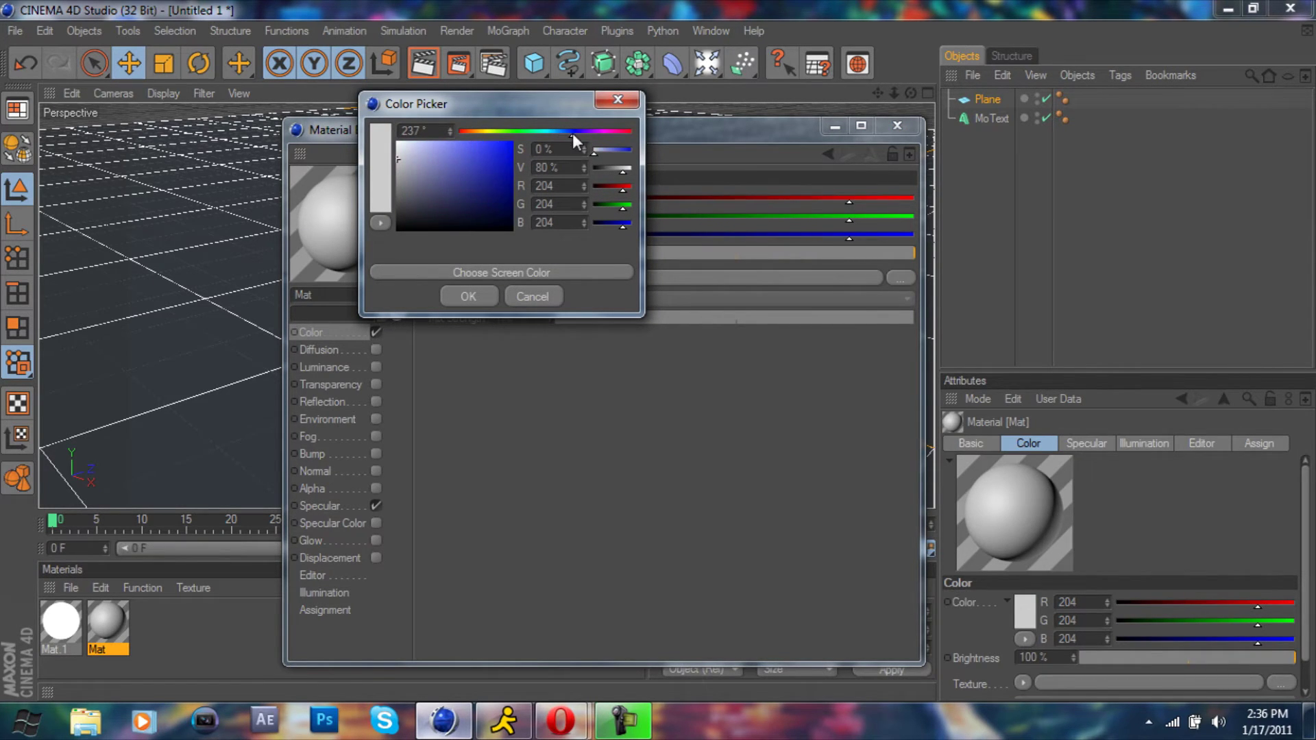
pyautogui.click(400, 153)
pyautogui.moveTo(401, 154); pyautogui.dragTo(401, 163)
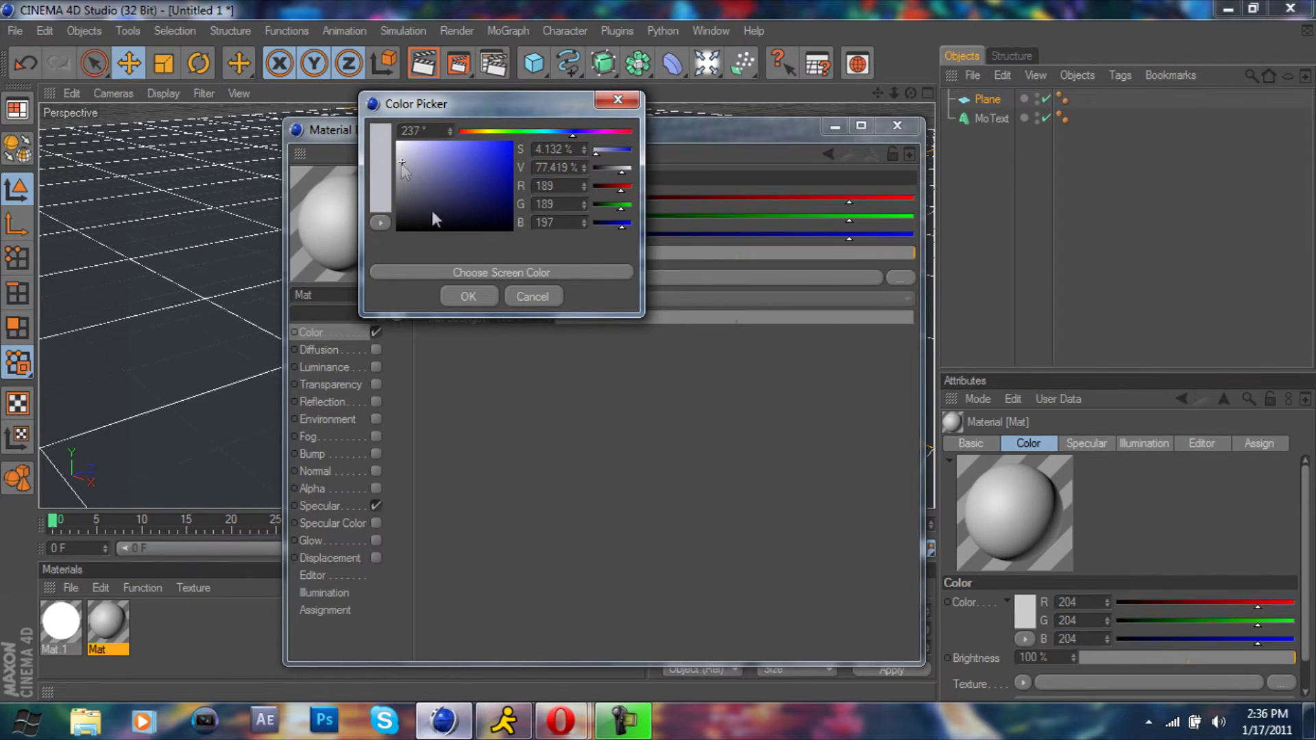
pyautogui.click(467, 296)
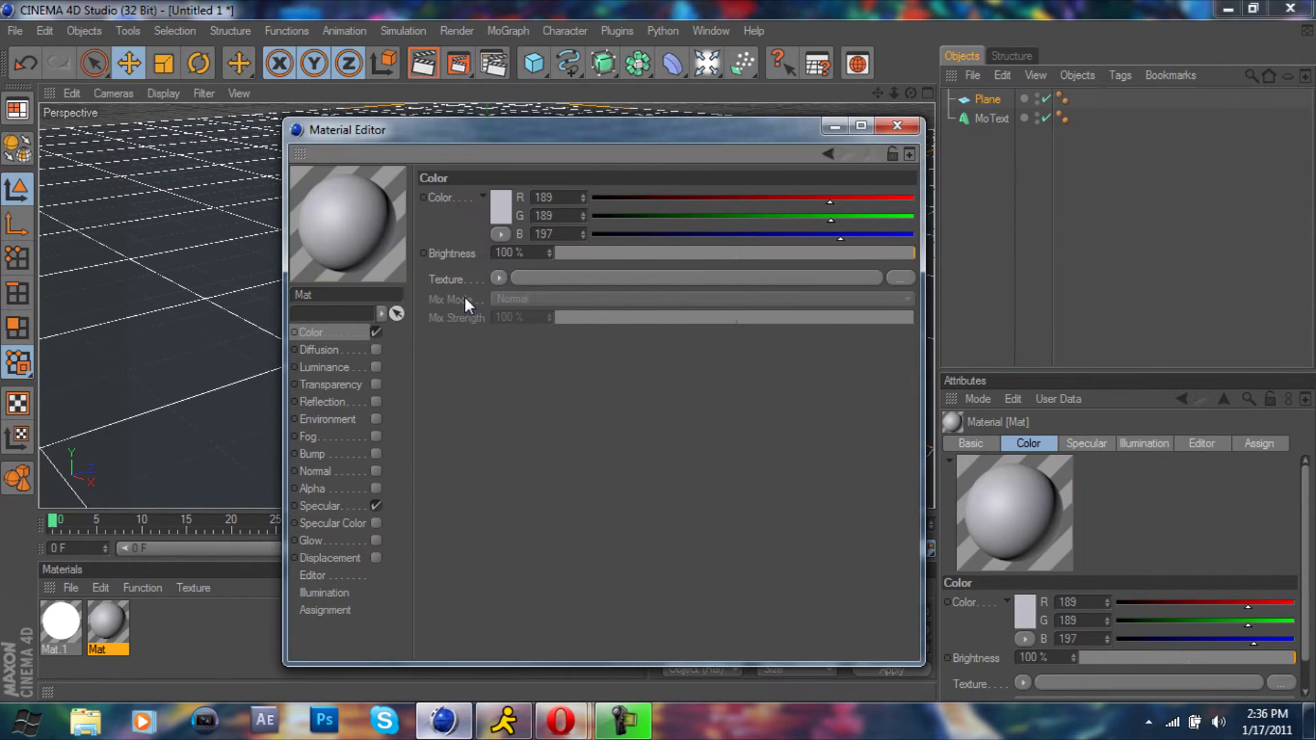
pyautogui.click(375, 367)
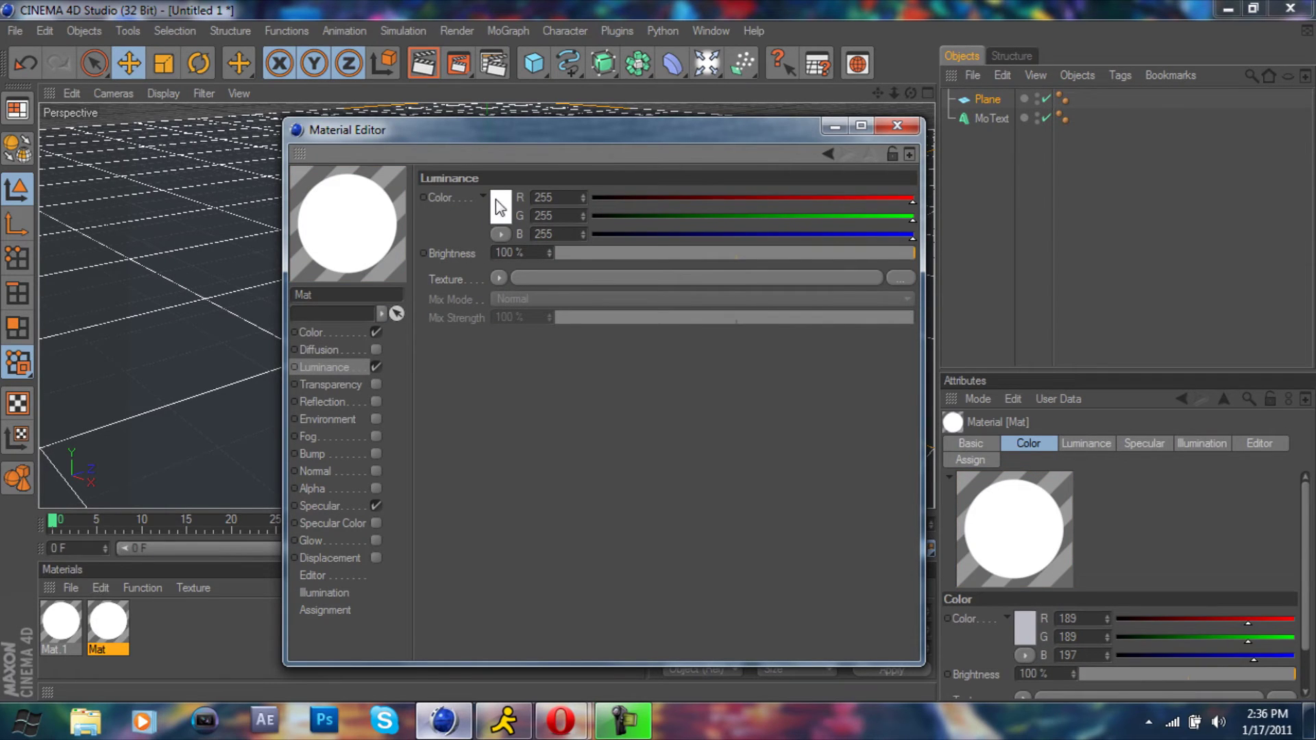
pyautogui.doubleClick(530, 253)
pyautogui.write('20')
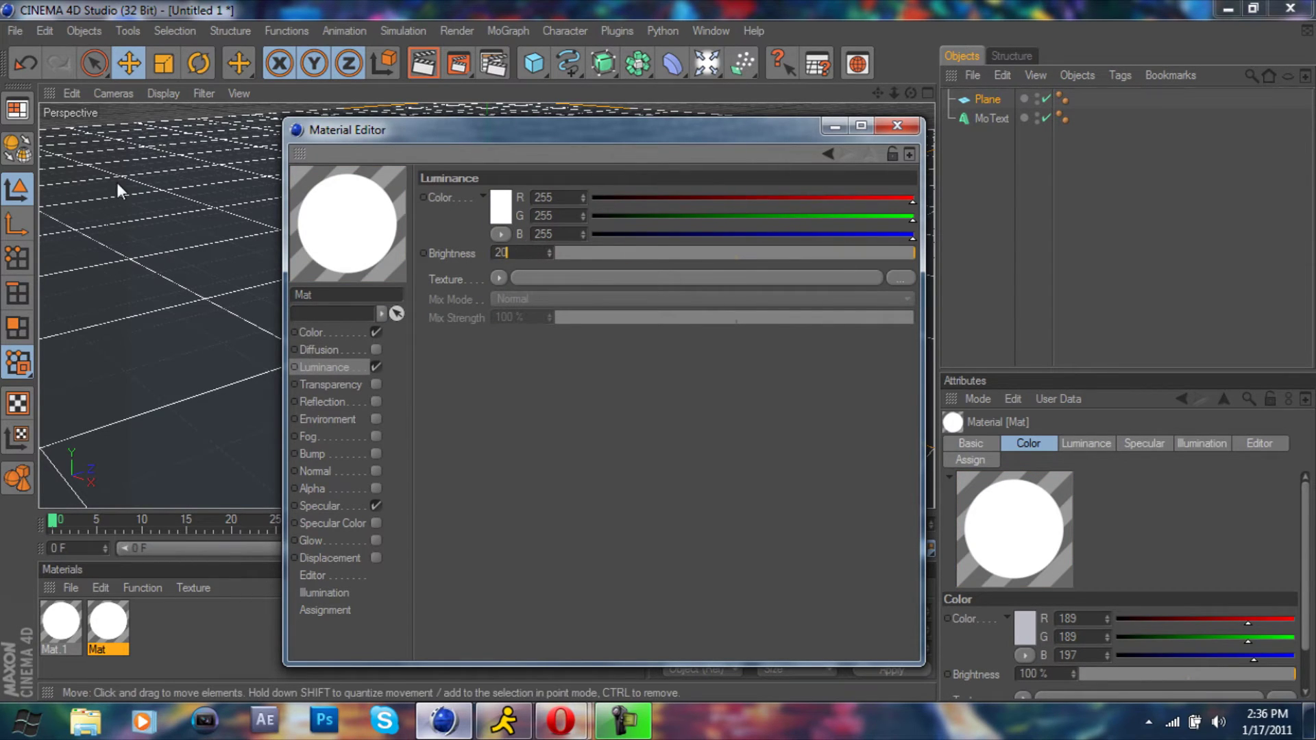
pyautogui.press('Return')
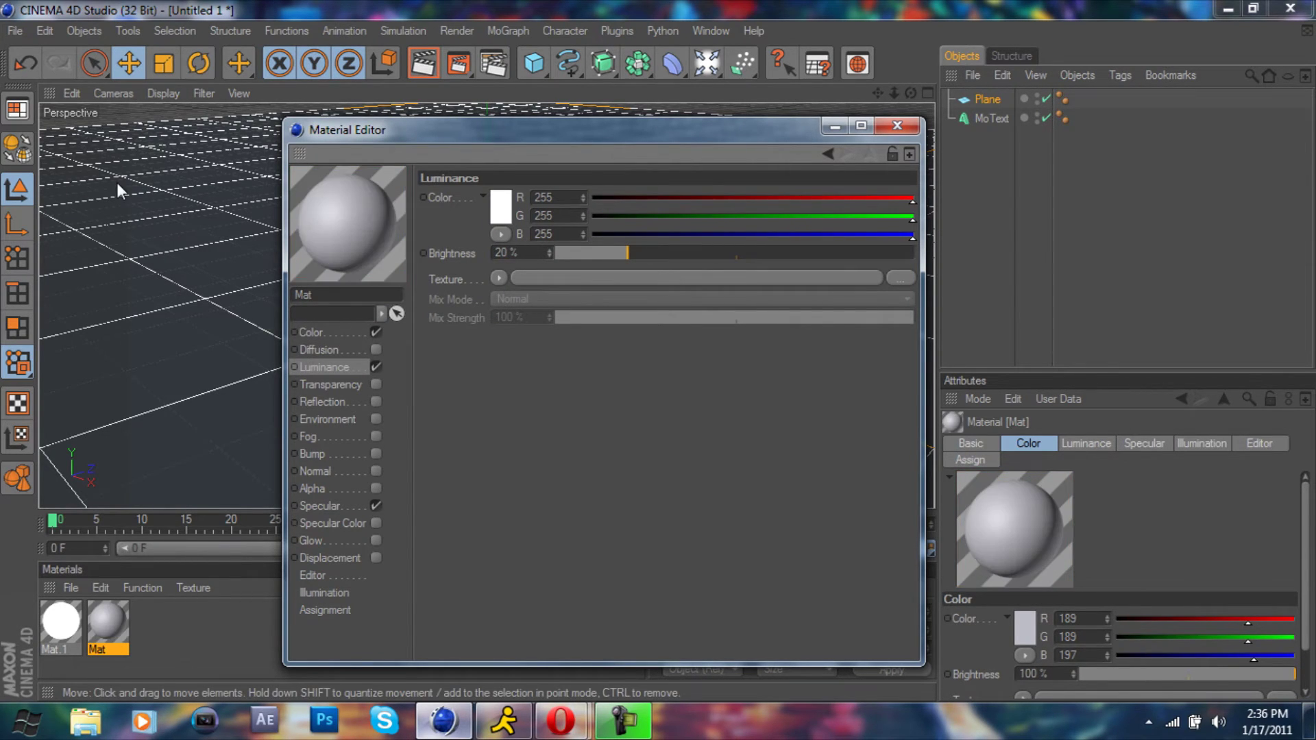
# Enable 10% reflection on Mat using a Fresnel texture at 35% mix strength
pyautogui.click(376, 403)
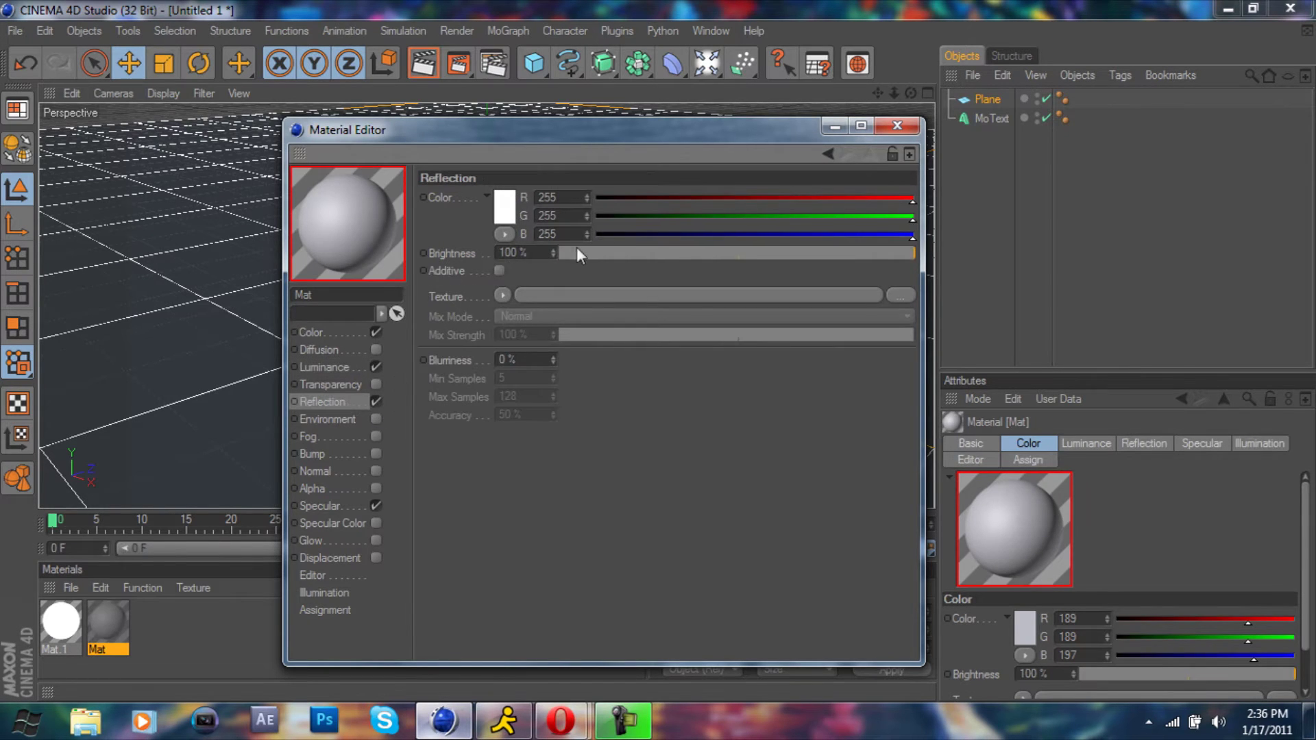
pyautogui.doubleClick(521, 253)
pyautogui.write('10')
pyautogui.press('Return')
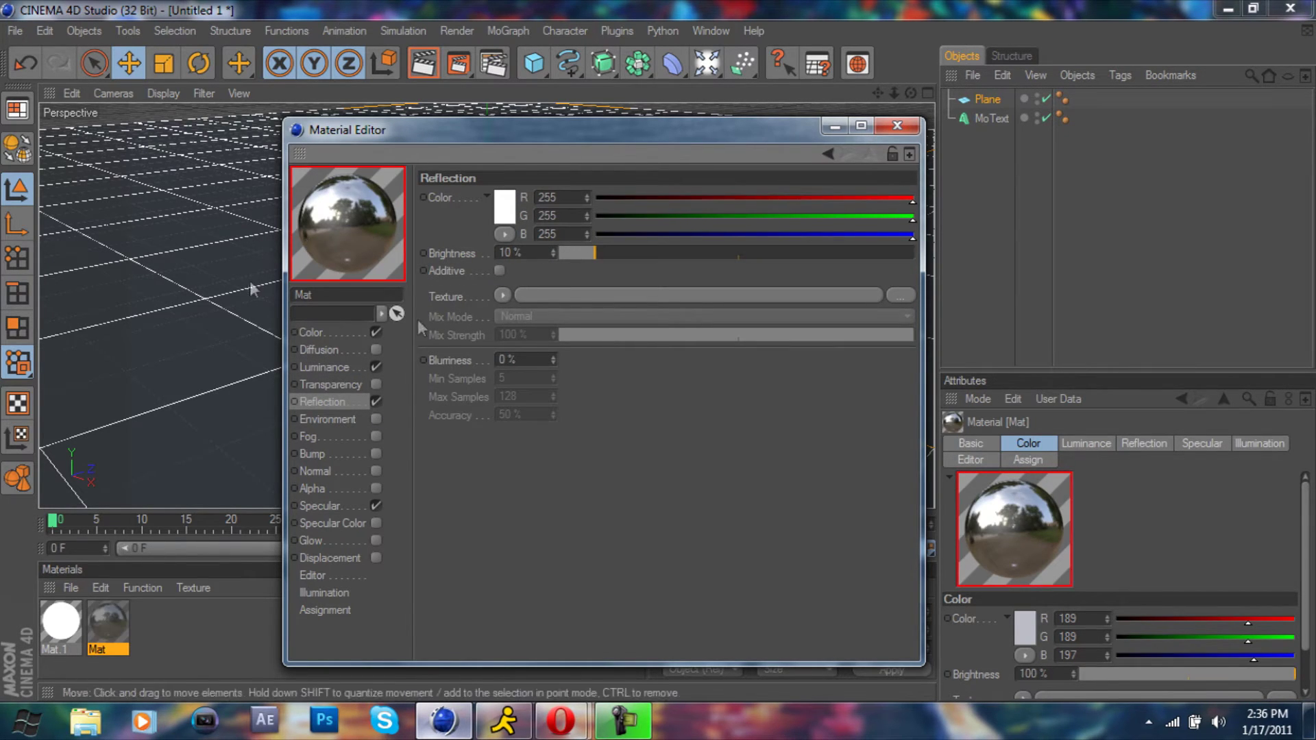
pyautogui.click(502, 296)
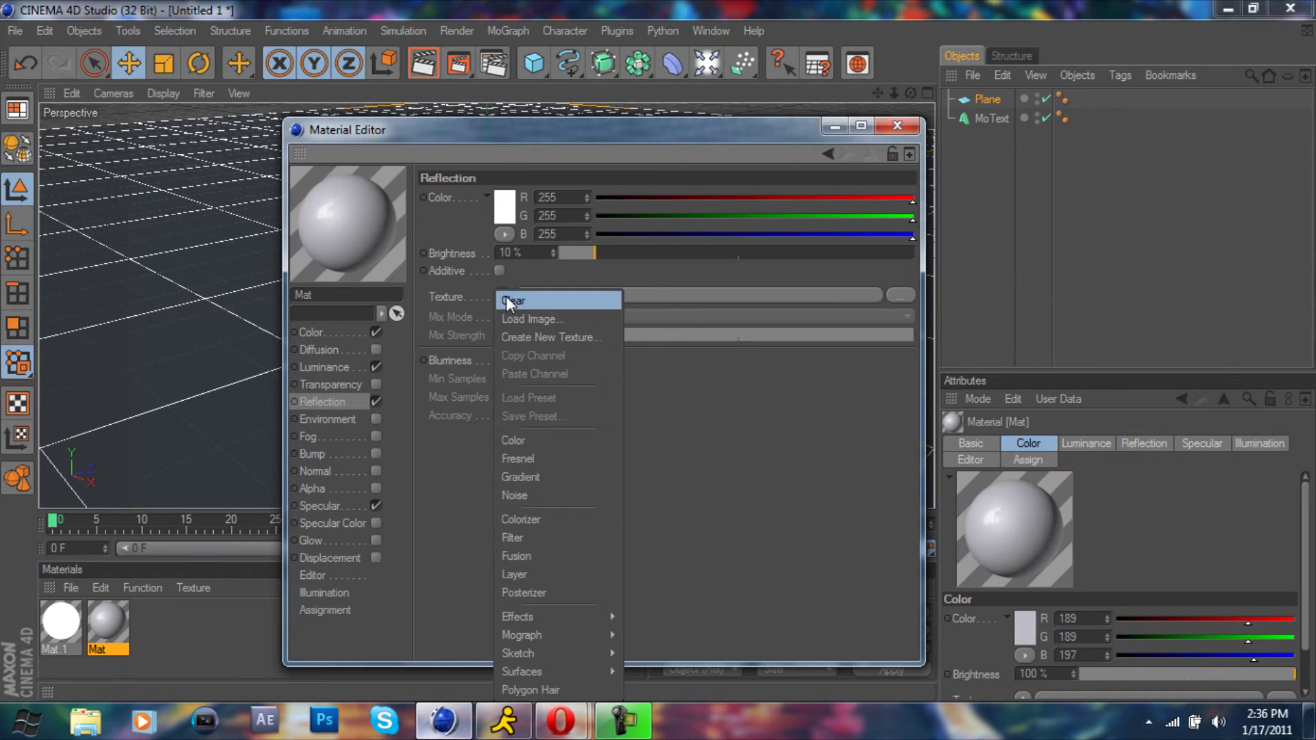
pyautogui.click(548, 459)
pyautogui.doubleClick(511, 389)
pyautogui.write('35')
pyautogui.press('Return')
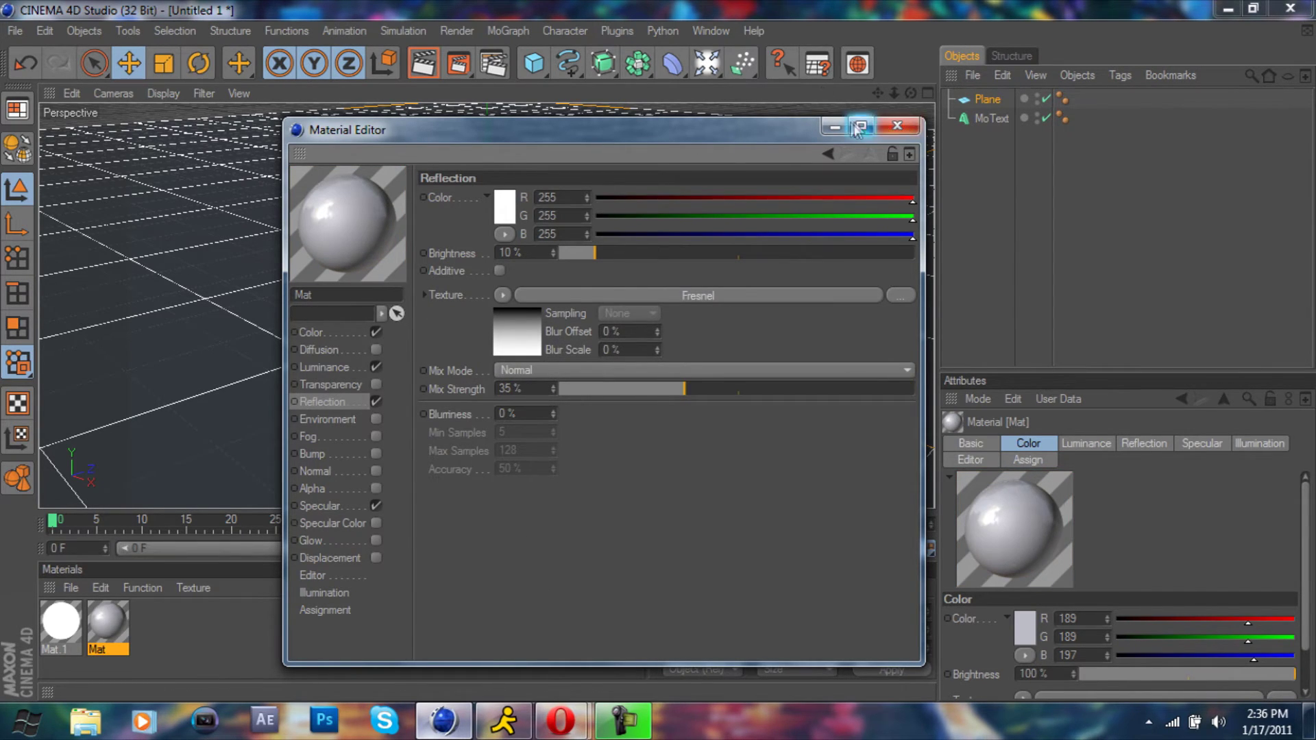
# Set Mat's specular width to 13% and height to 97%
pyautogui.click(317, 507)
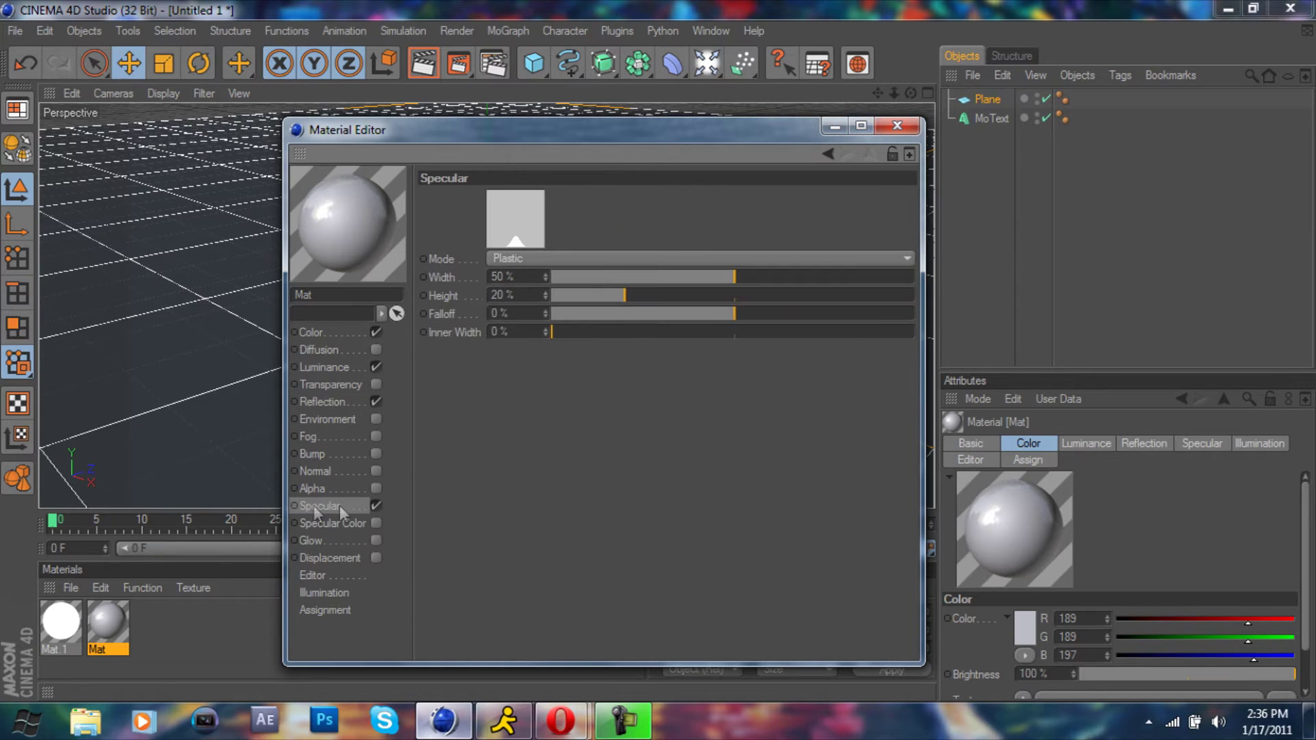
pyautogui.doubleClick(517, 278)
pyautogui.write('13')
pyautogui.press('Tab')
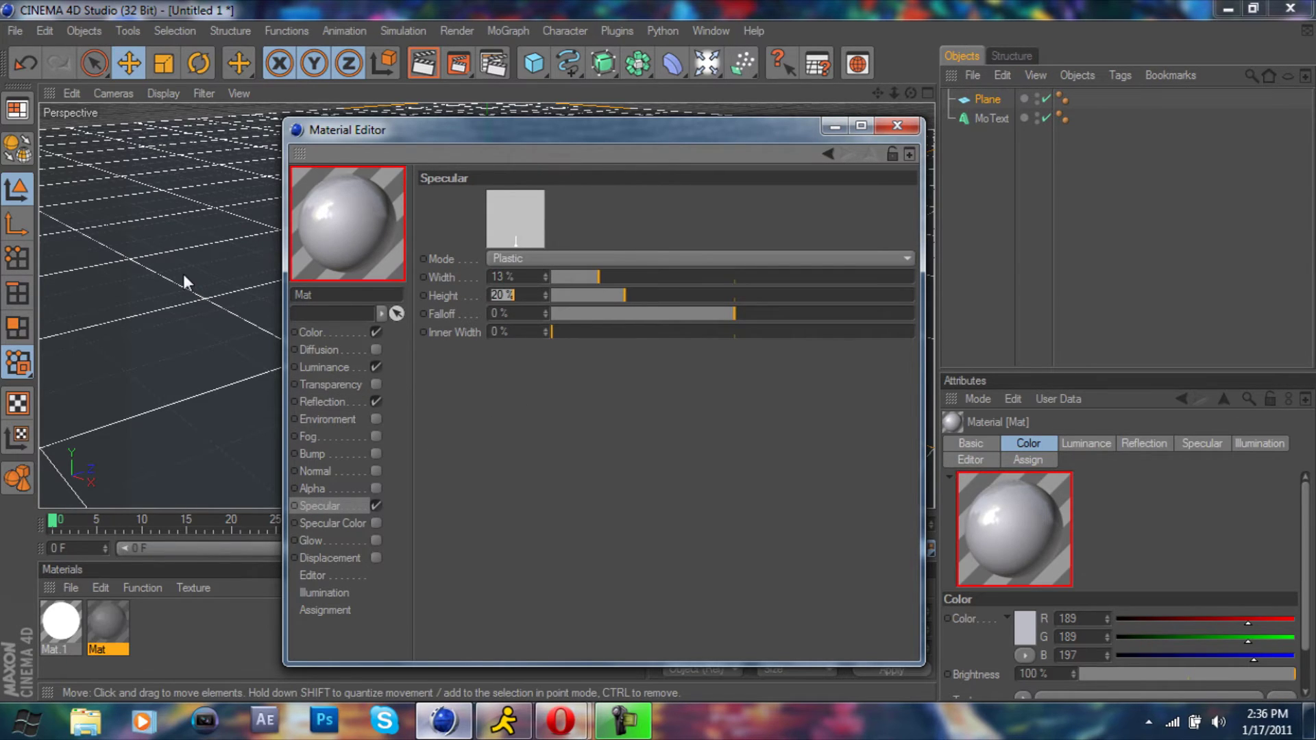
pyautogui.write('97')
pyautogui.press('Return')
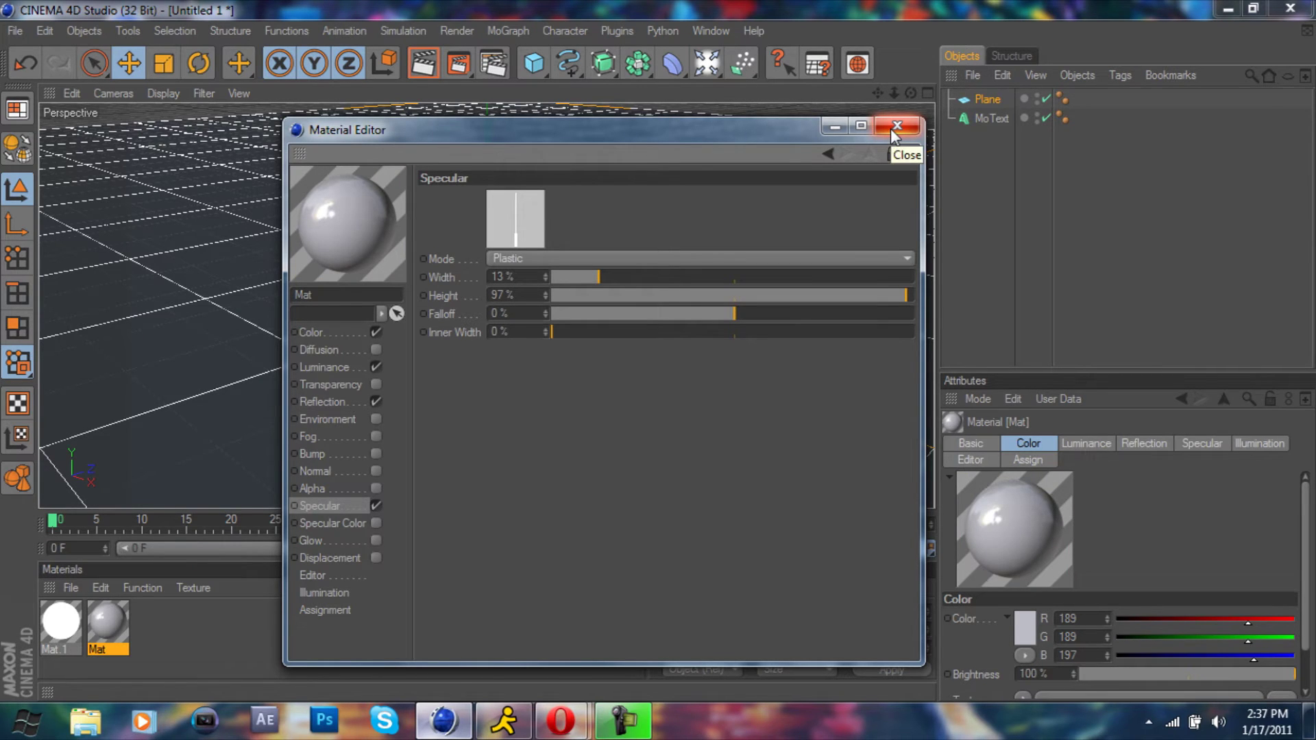
pyautogui.click(894, 127)
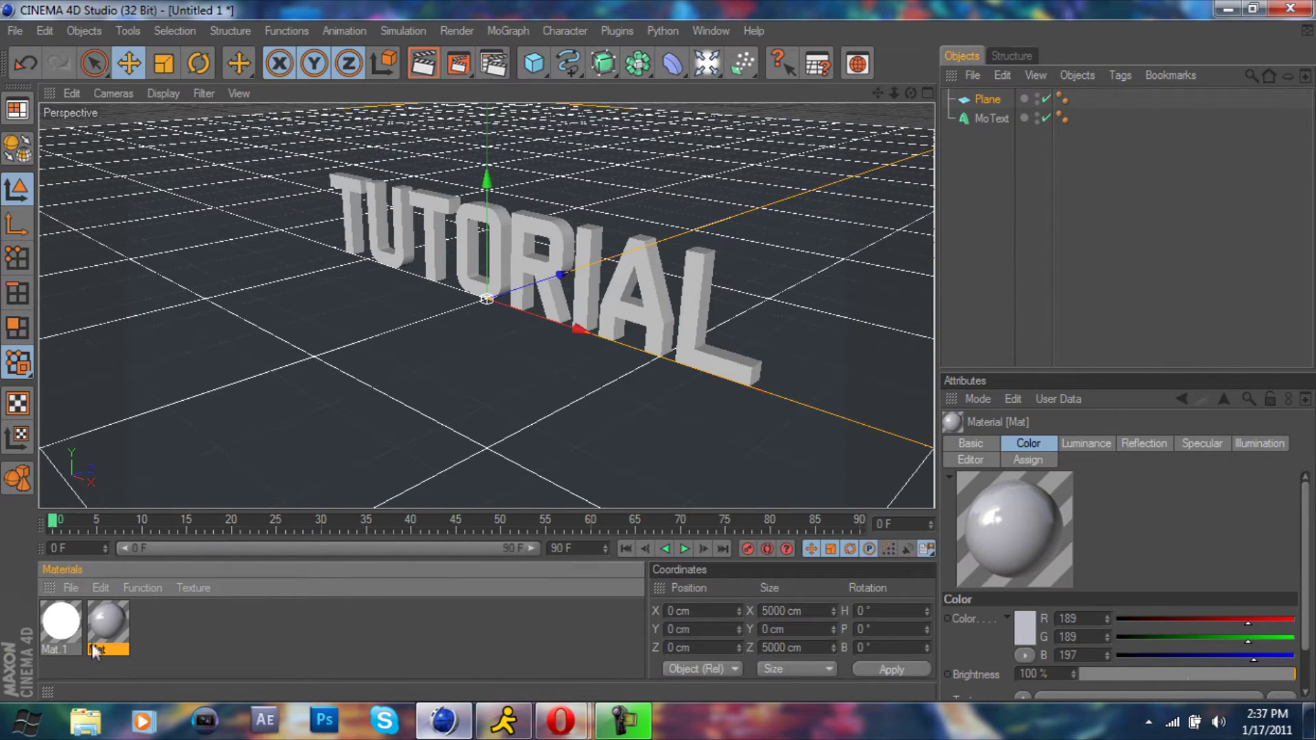
# Apply Mat to the TUTORIAL text and the glowing Mat.1 to the plane, raising it high
pyautogui.moveTo(426, 266); pyautogui.dragTo(432, 208)
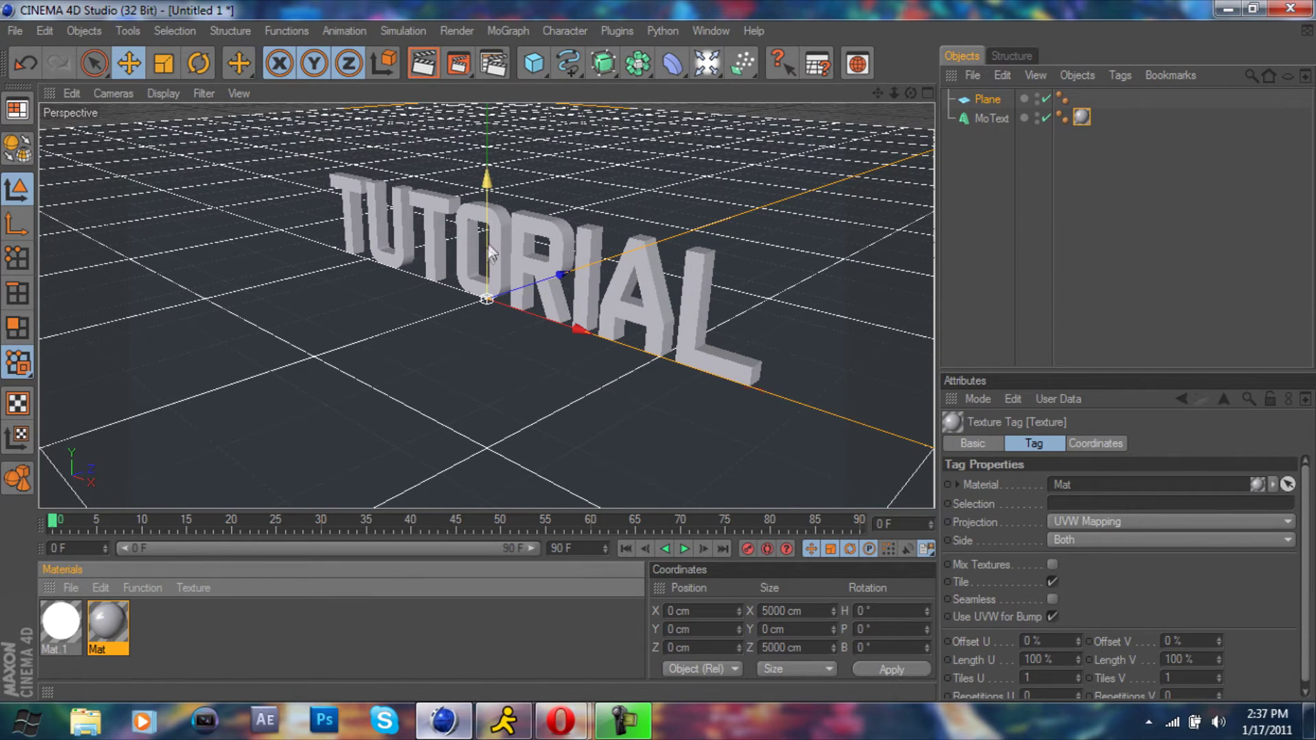
pyautogui.moveTo(487, 206)
pyautogui.mouseDown()
pyautogui.moveTo(486, 123)
pyautogui.moveTo(487, 199)
pyautogui.mouseUp()
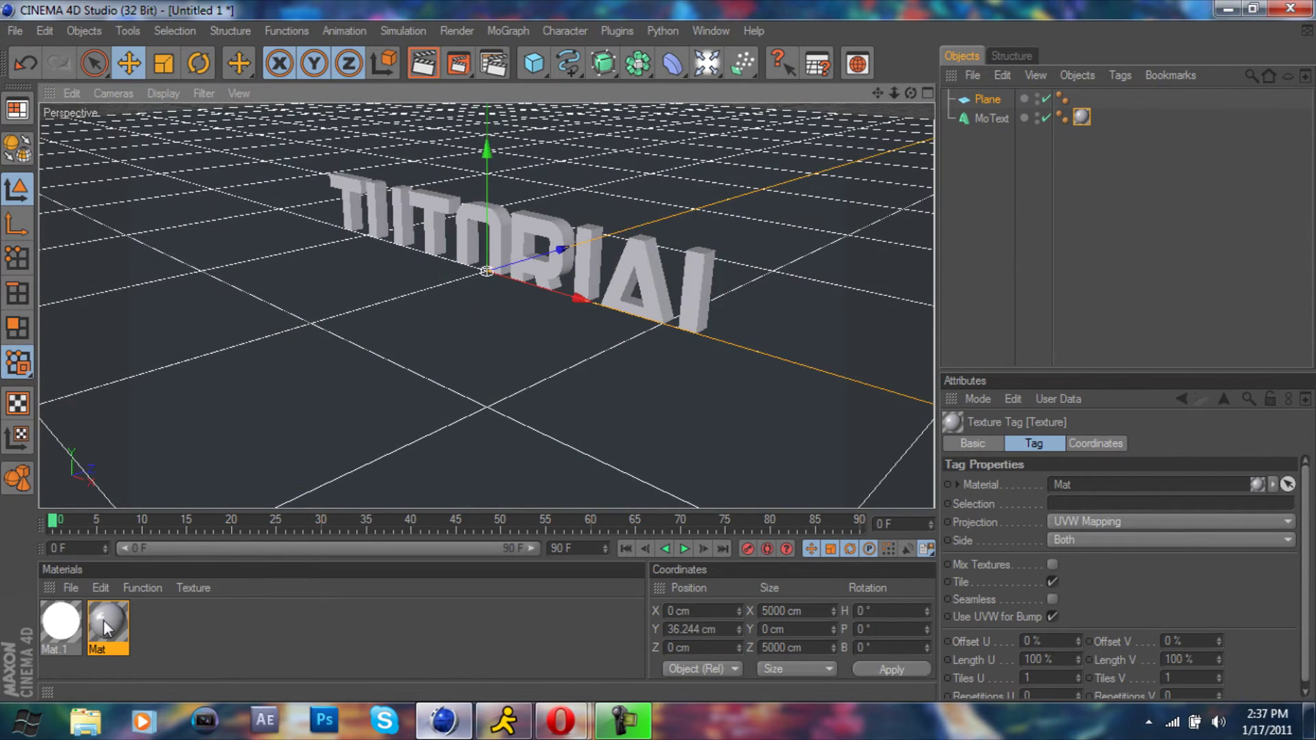
pyautogui.moveTo(72, 634); pyautogui.dragTo(277, 330)
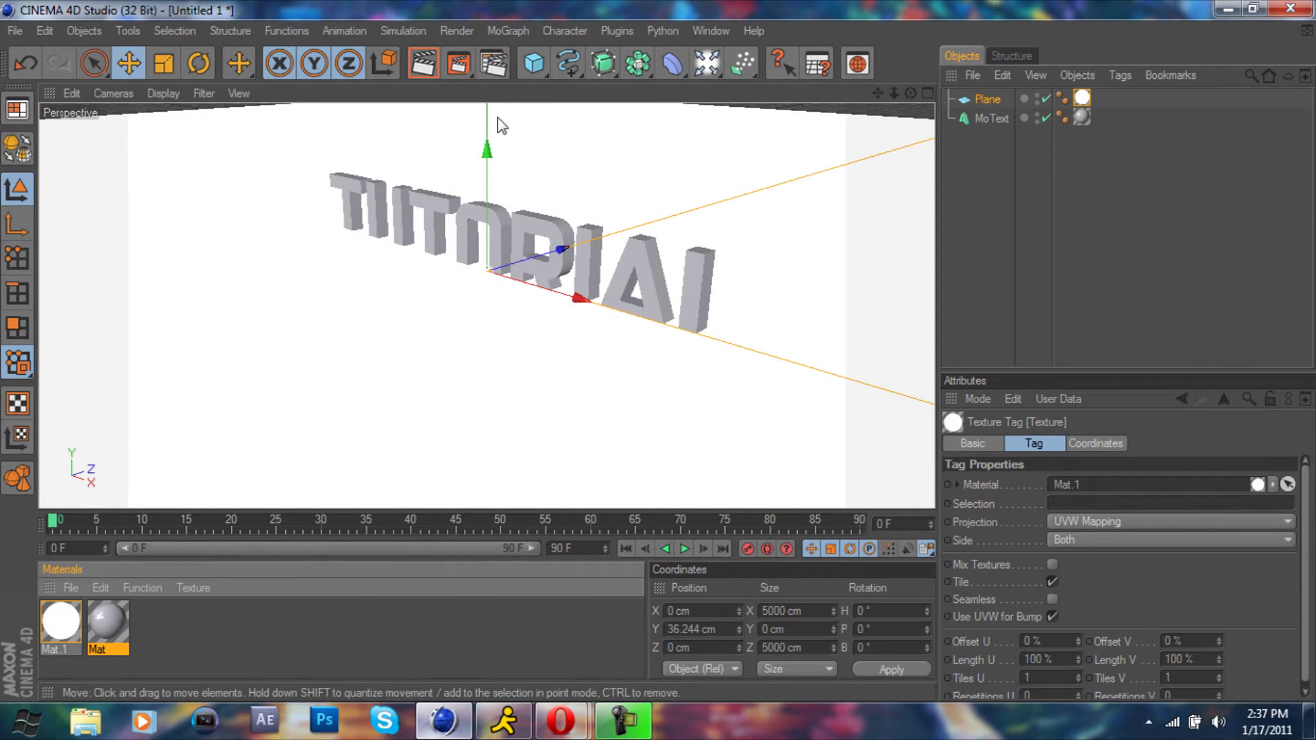
pyautogui.moveTo(487, 171); pyautogui.dragTo(487, 110)
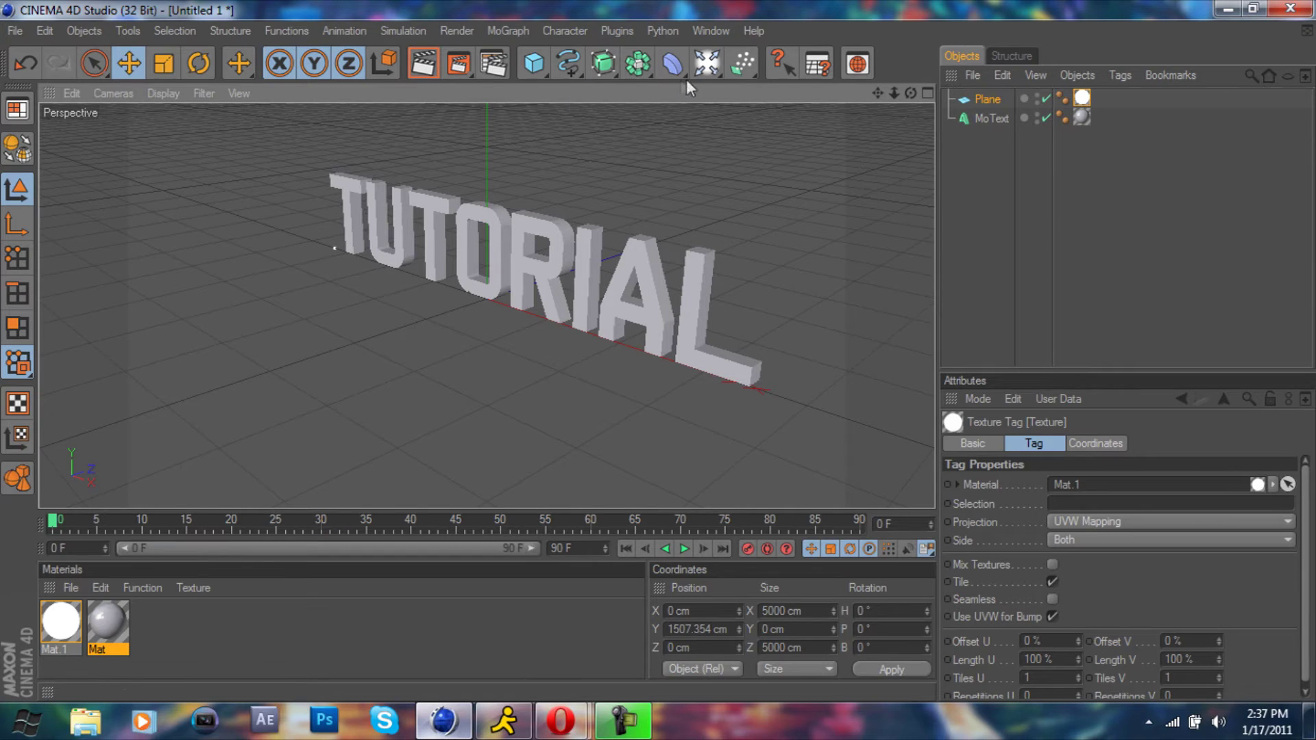
# Add a Floor object to the scene
pyautogui.click(696, 72)
pyautogui.click(865, 222)
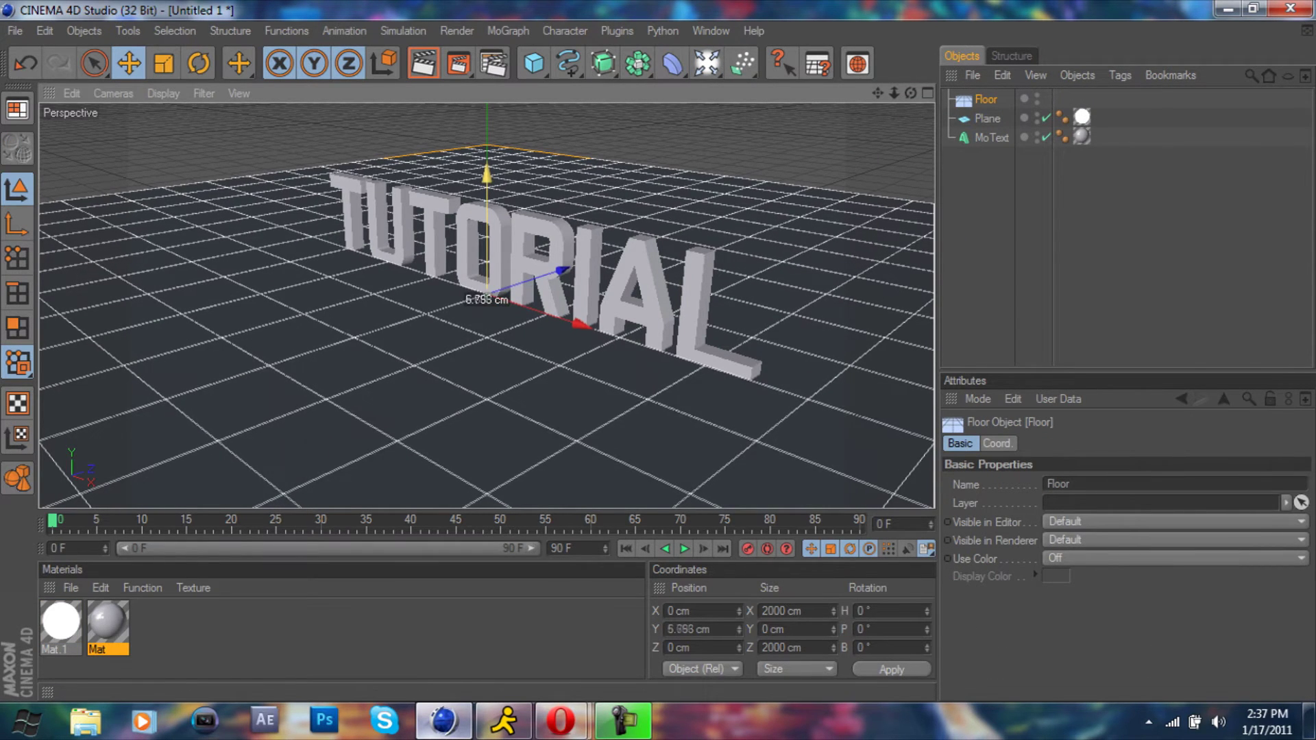
pyautogui.click(986, 170)
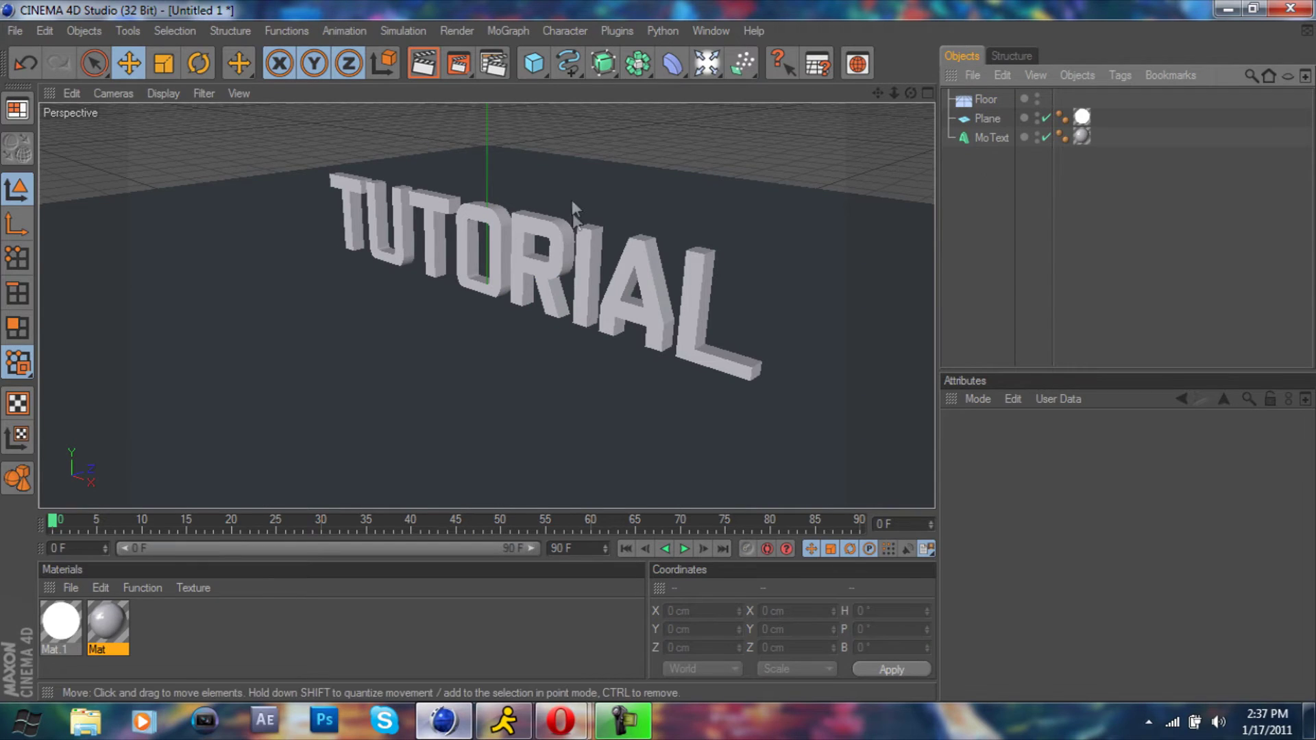
pyautogui.click(695, 255)
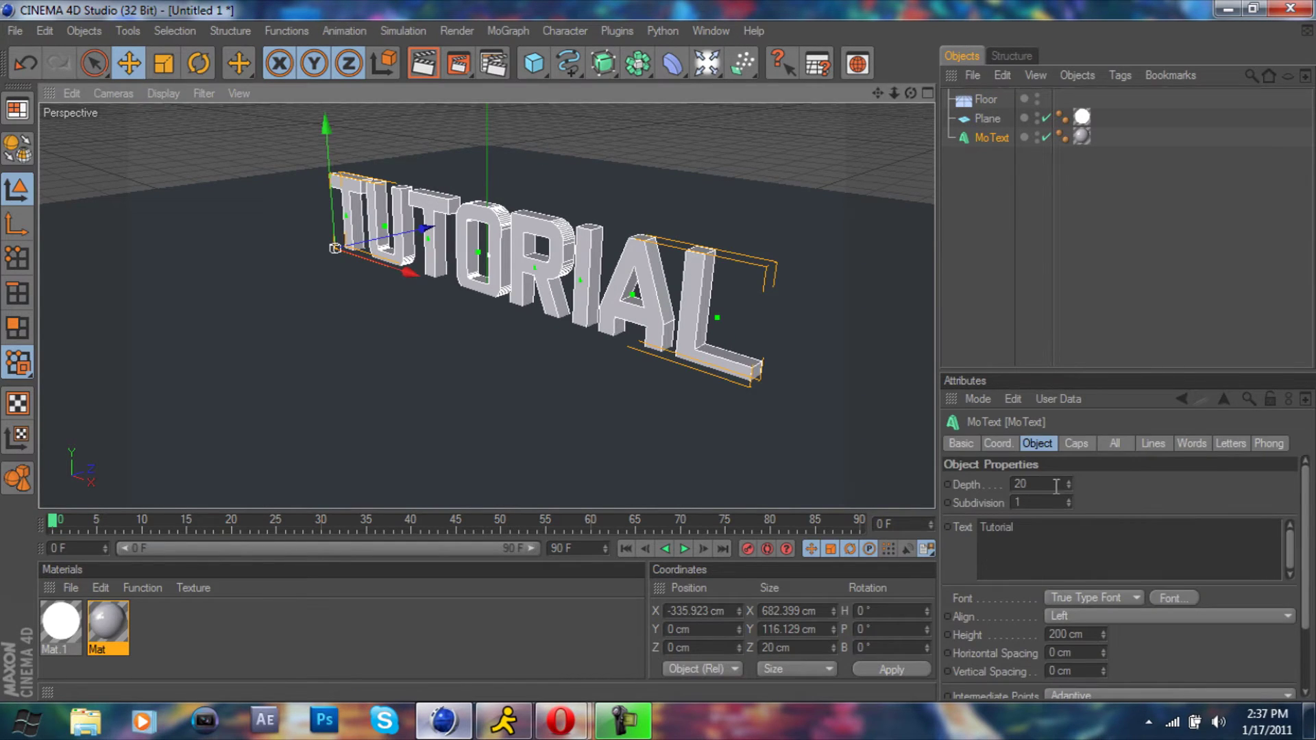
# Set the text depth to 50 and give its start a Fillet Cap
pyautogui.write('50')
pyautogui.press('Return')
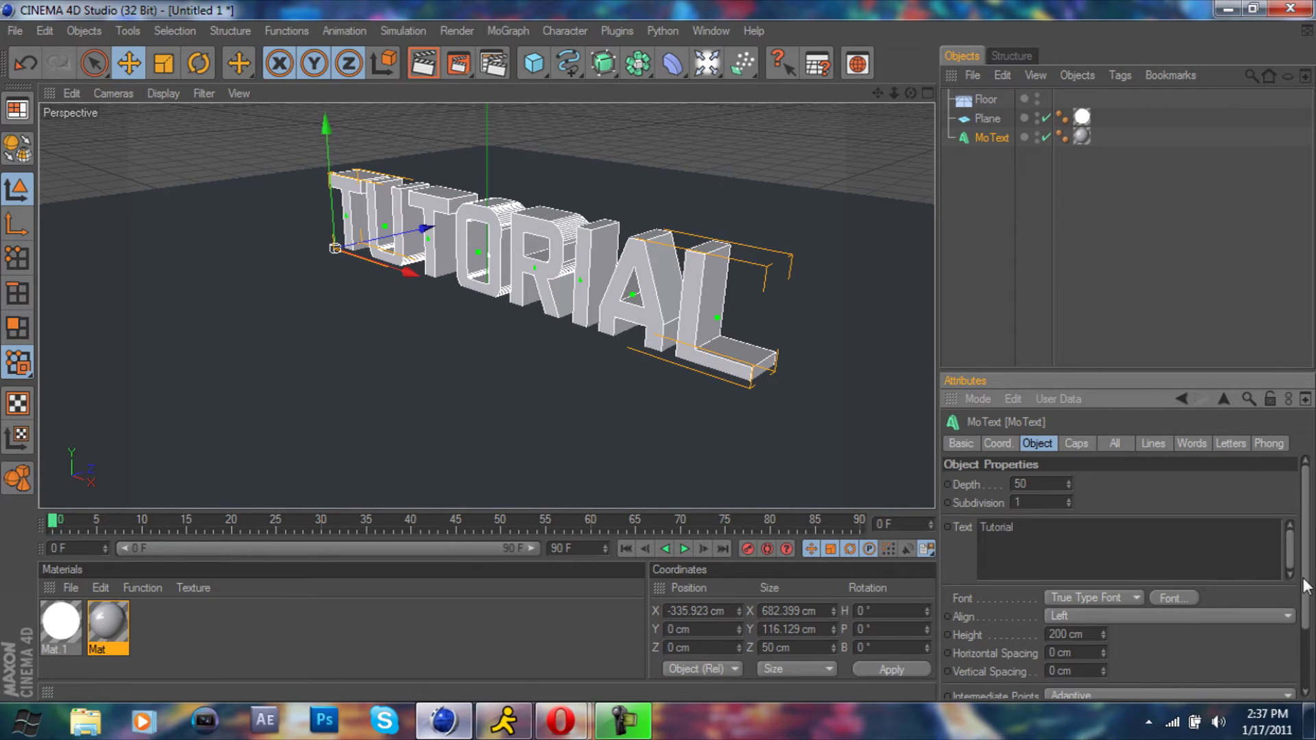
pyautogui.scroll(-3, 1306, 586)
pyautogui.scroll(3, 1289, 548)
pyautogui.click(1077, 444)
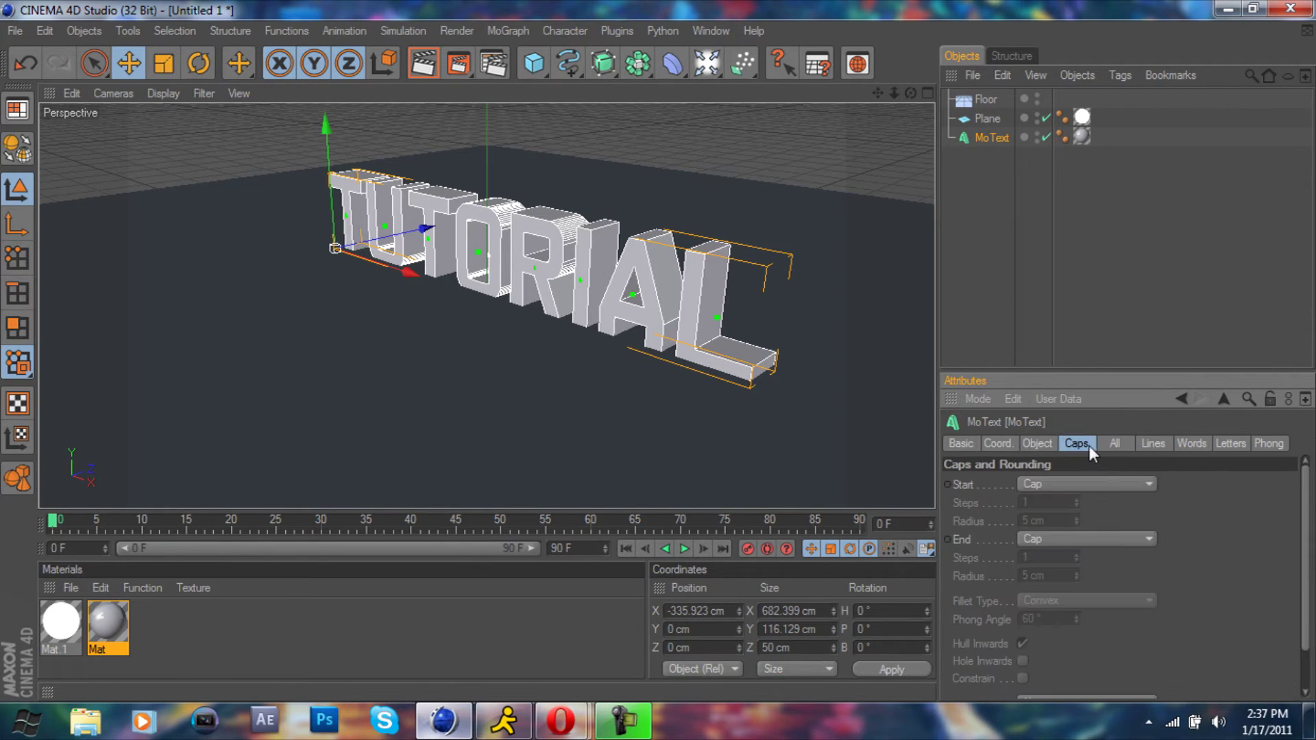
pyautogui.click(1091, 484)
pyautogui.click(1067, 556)
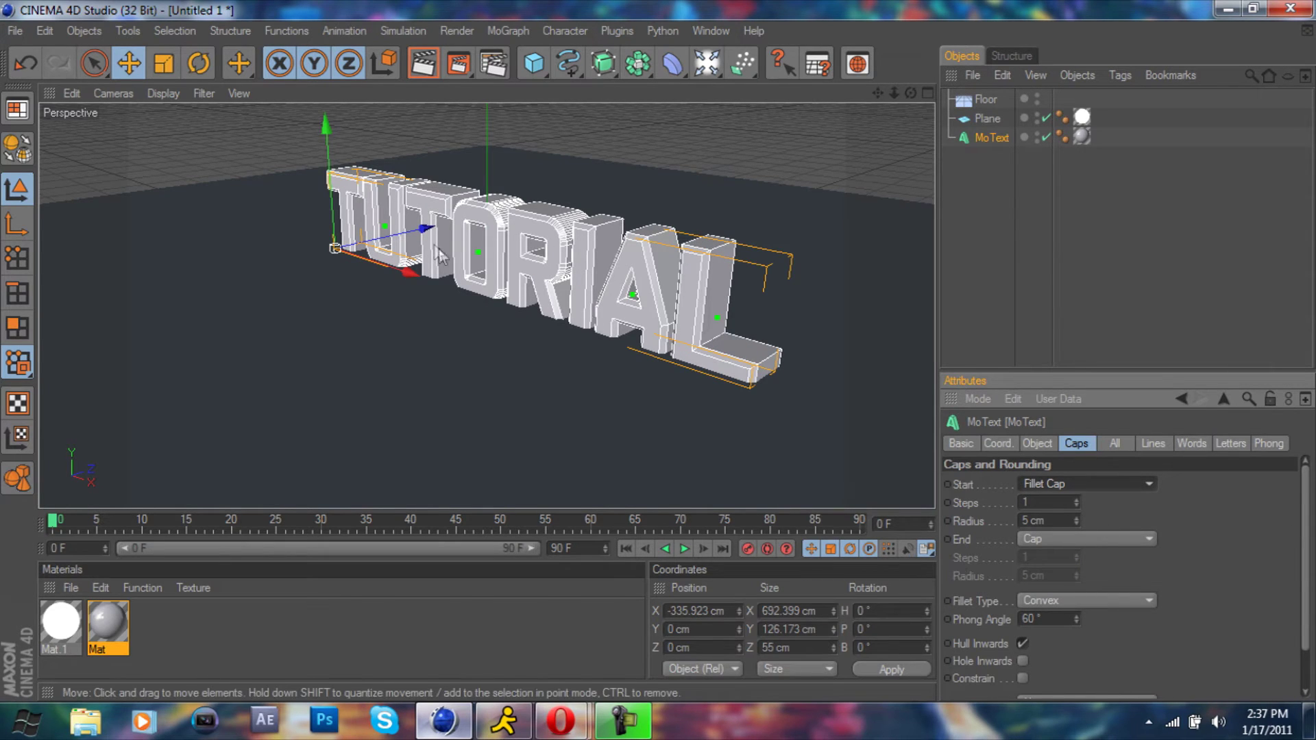
# Try fillet radii of 10 and 2 cm, settle on 3 cm, and render the view
pyautogui.doubleClick(1055, 520)
pyautogui.write('1')
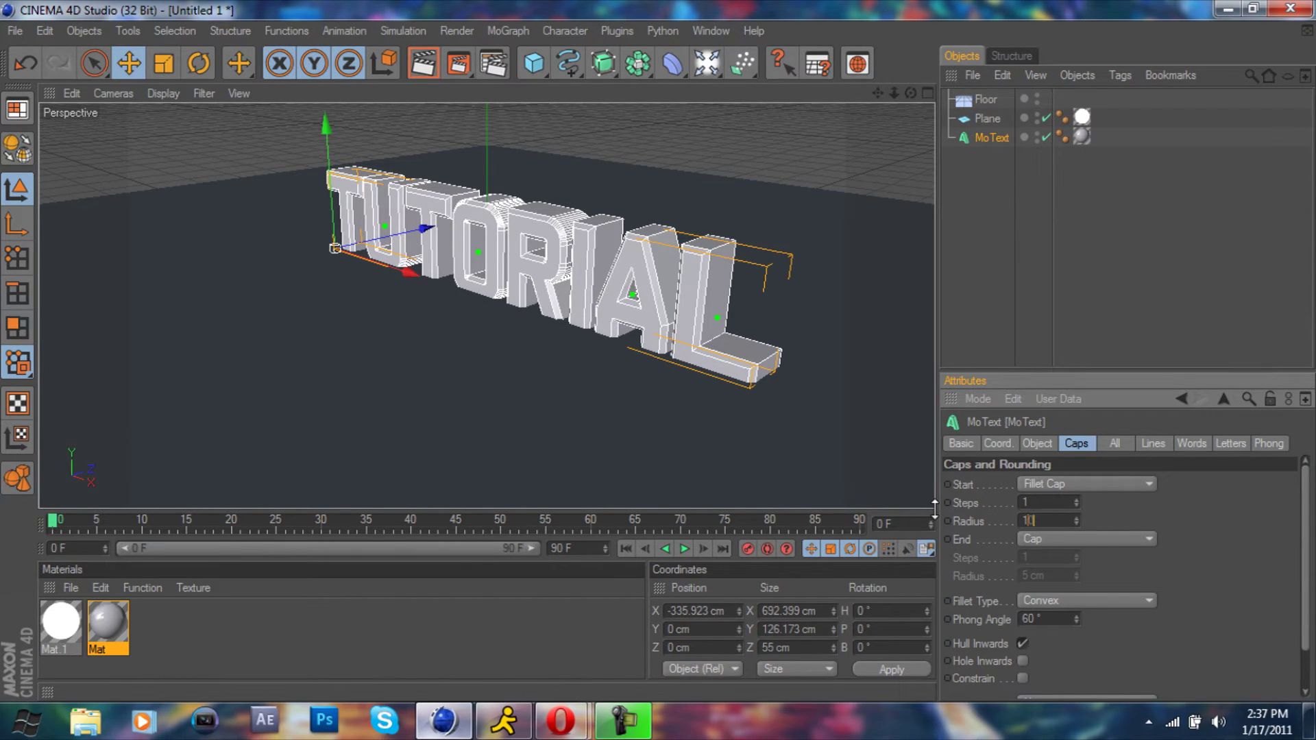
pyautogui.write('0')
pyautogui.press('Return')
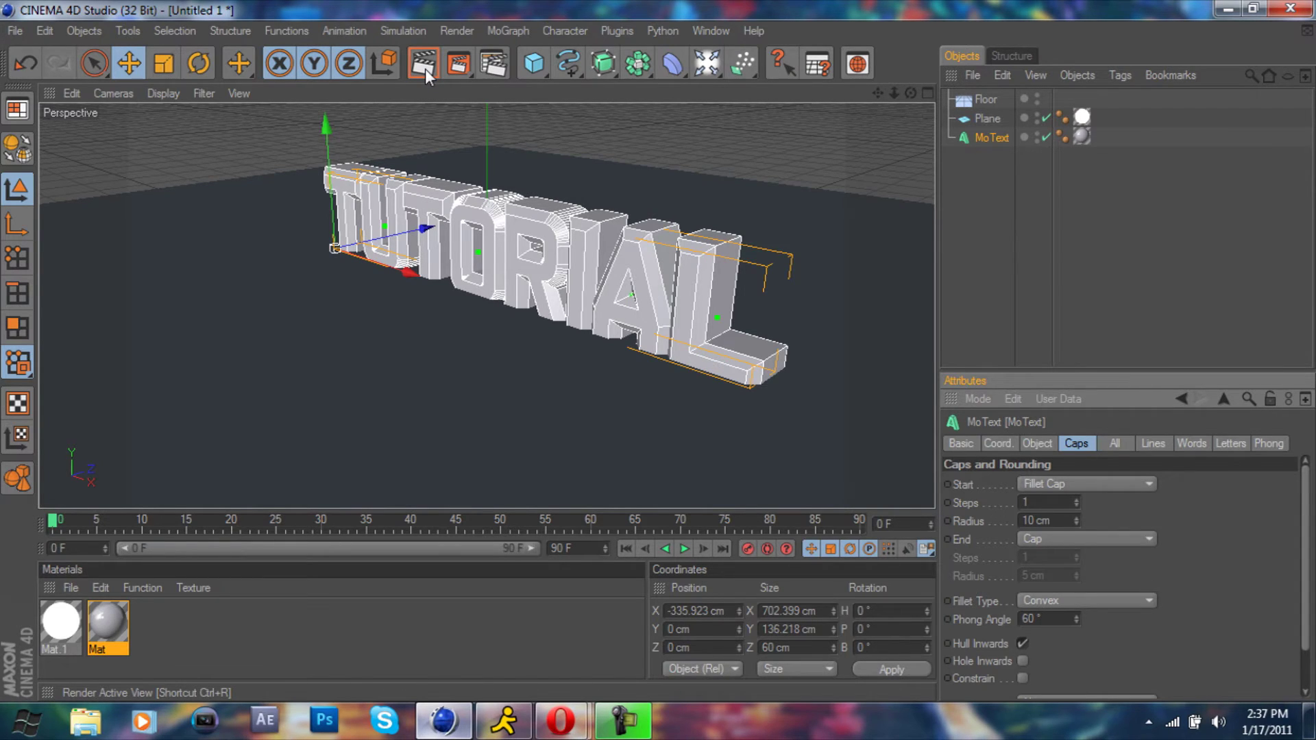
pyautogui.doubleClick(1039, 521)
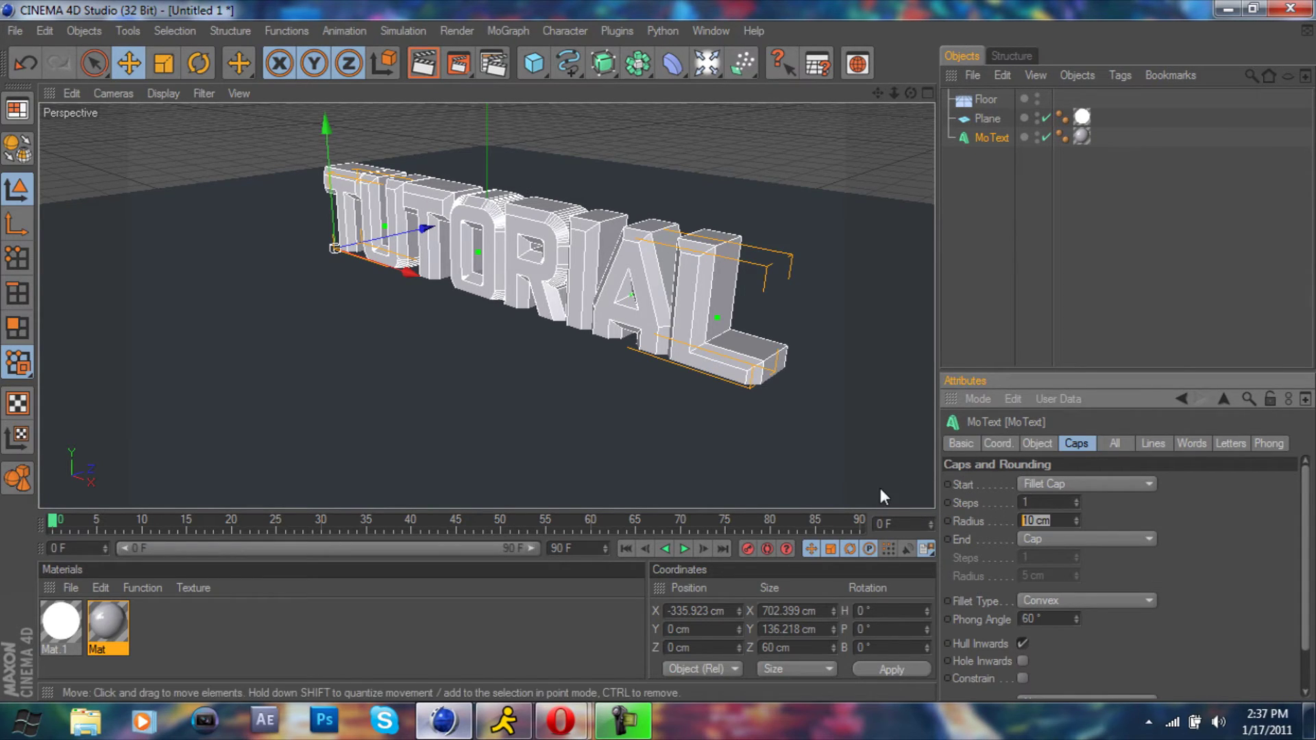
pyautogui.write('2')
pyautogui.press('Return')
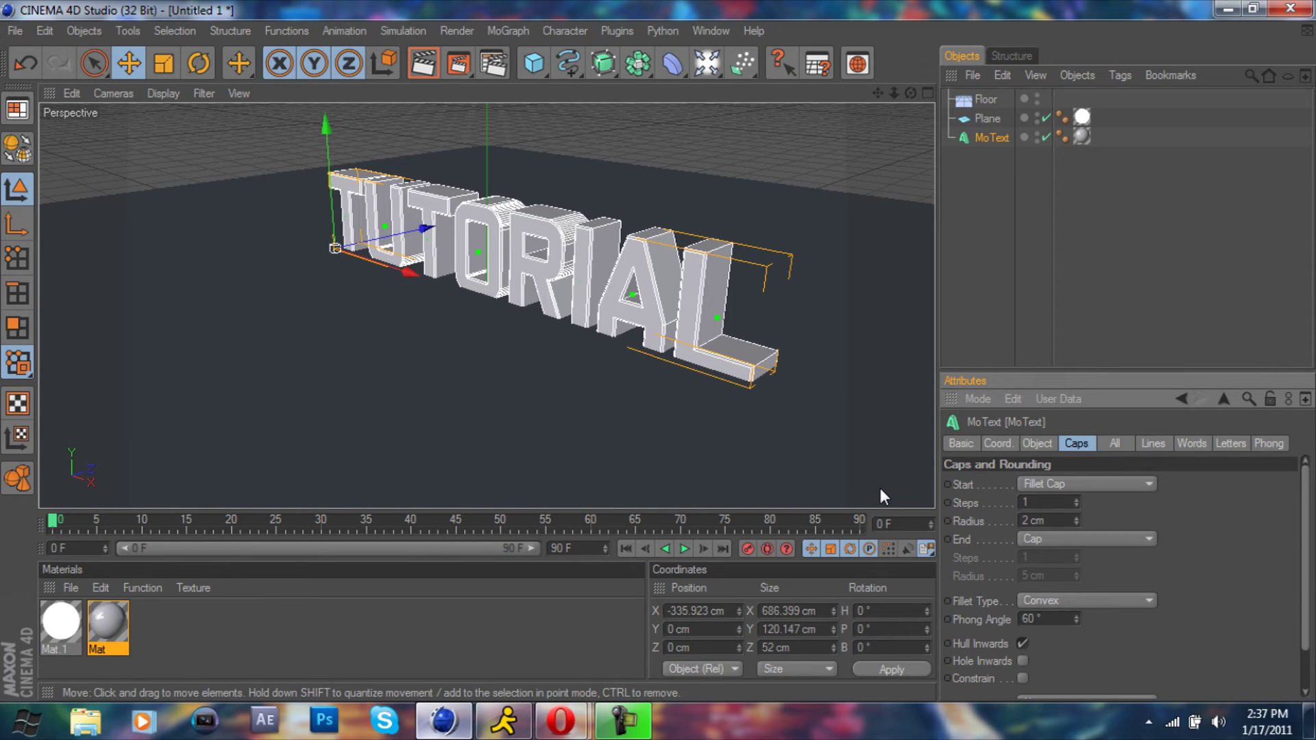
pyautogui.doubleClick(1045, 522)
pyautogui.write('3')
pyautogui.press('Return')
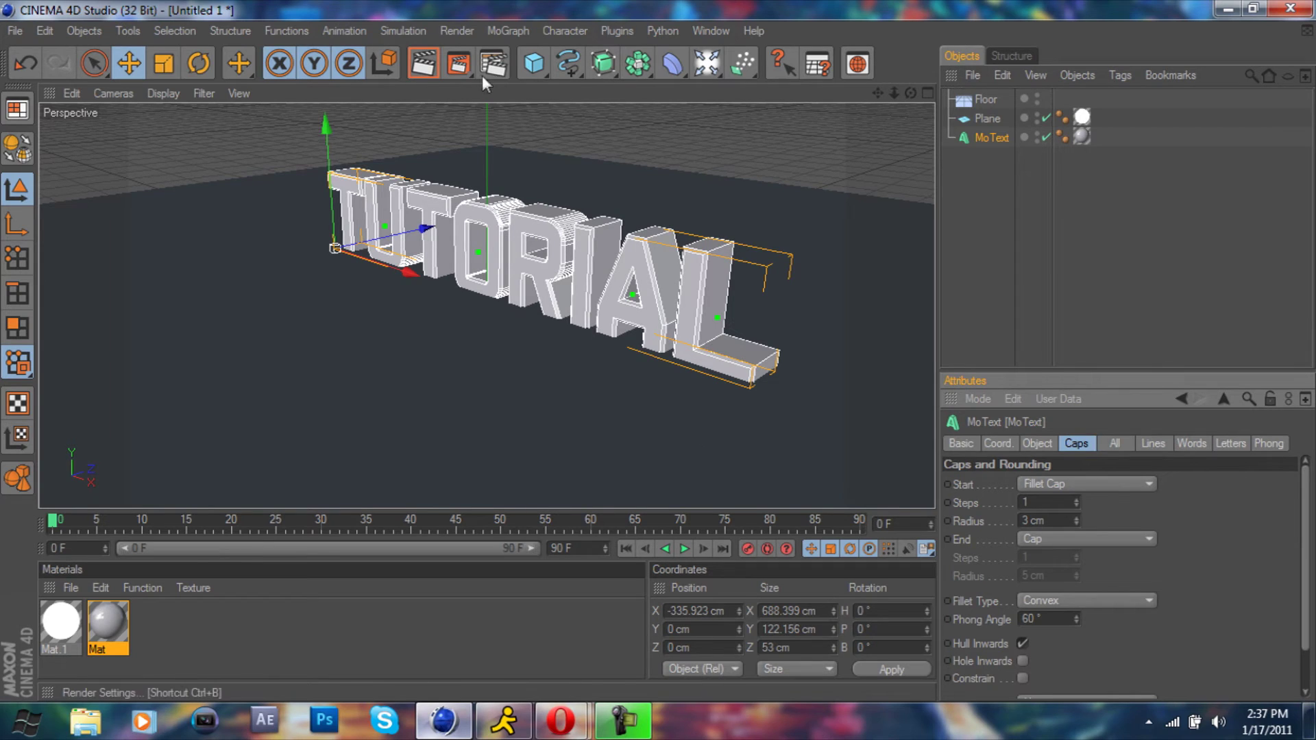
pyautogui.click(425, 76)
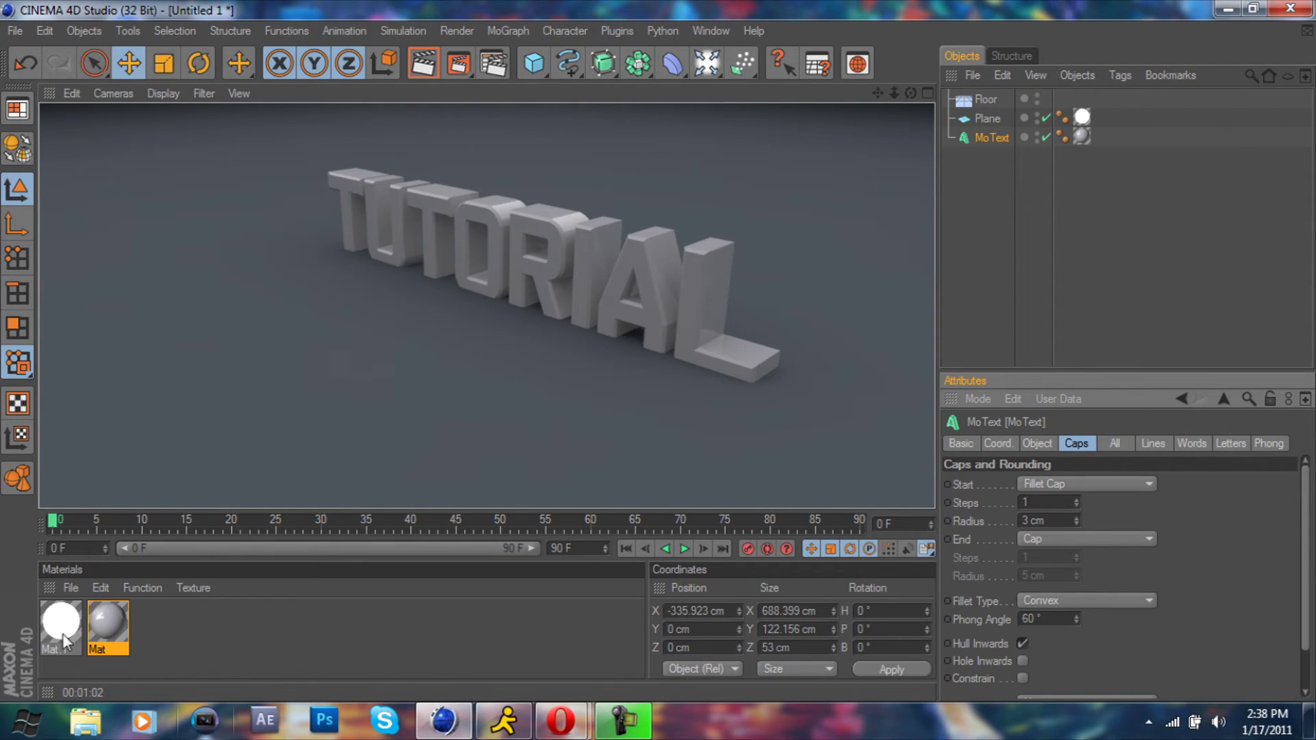
# Apply the Mat material to the floor and render the active view
pyautogui.moveTo(63, 633); pyautogui.dragTo(406, 386)
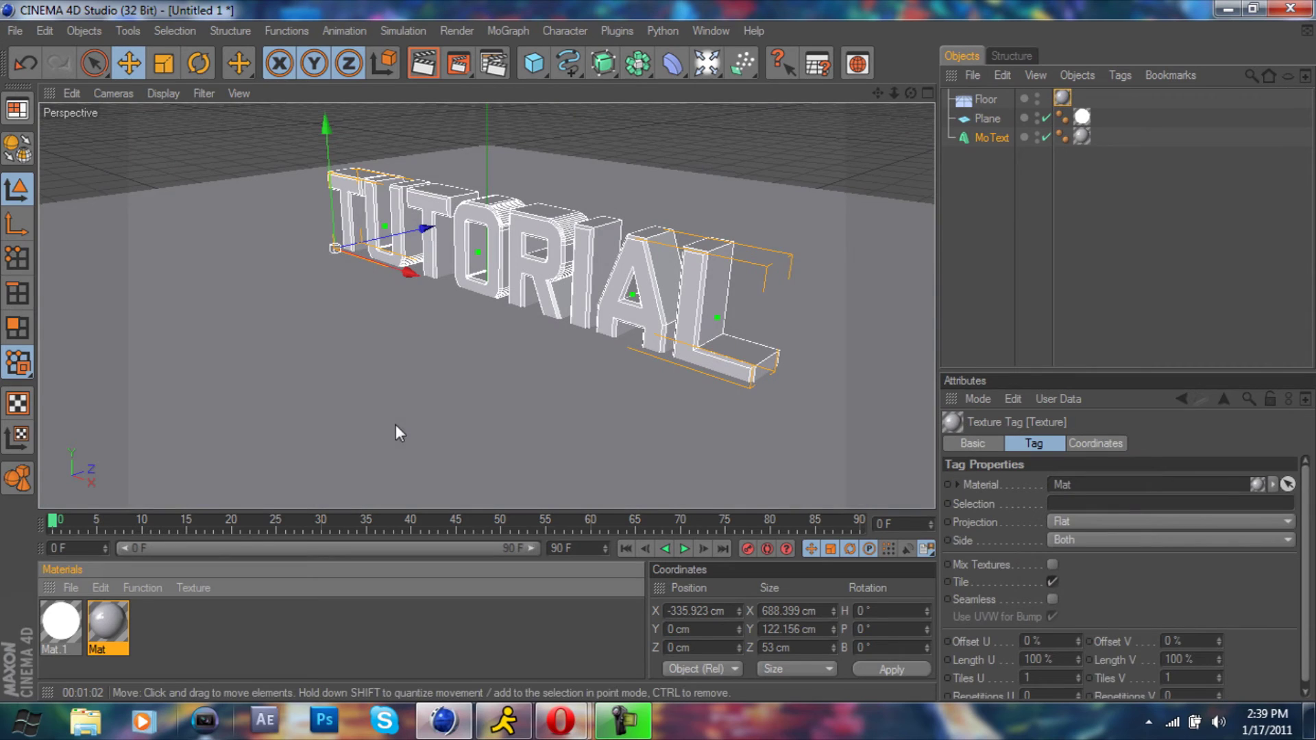
pyautogui.click(424, 64)
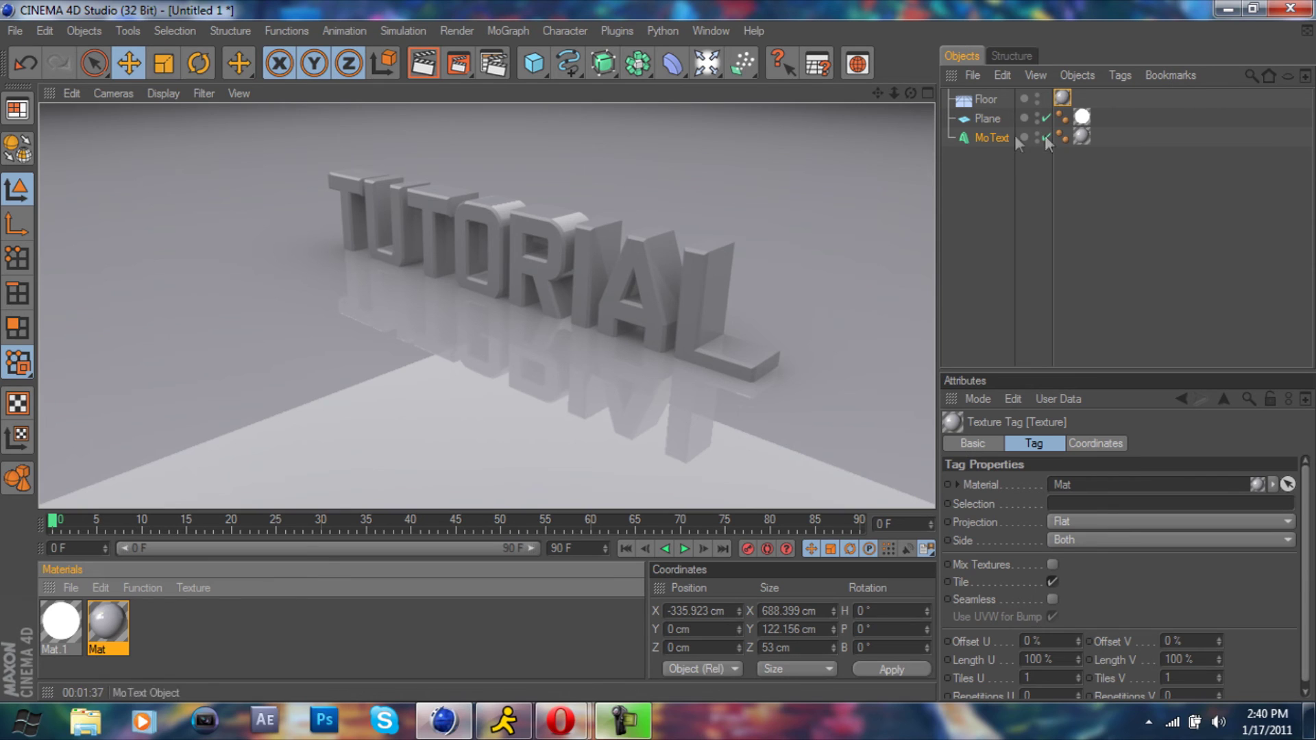
pyautogui.click(994, 116)
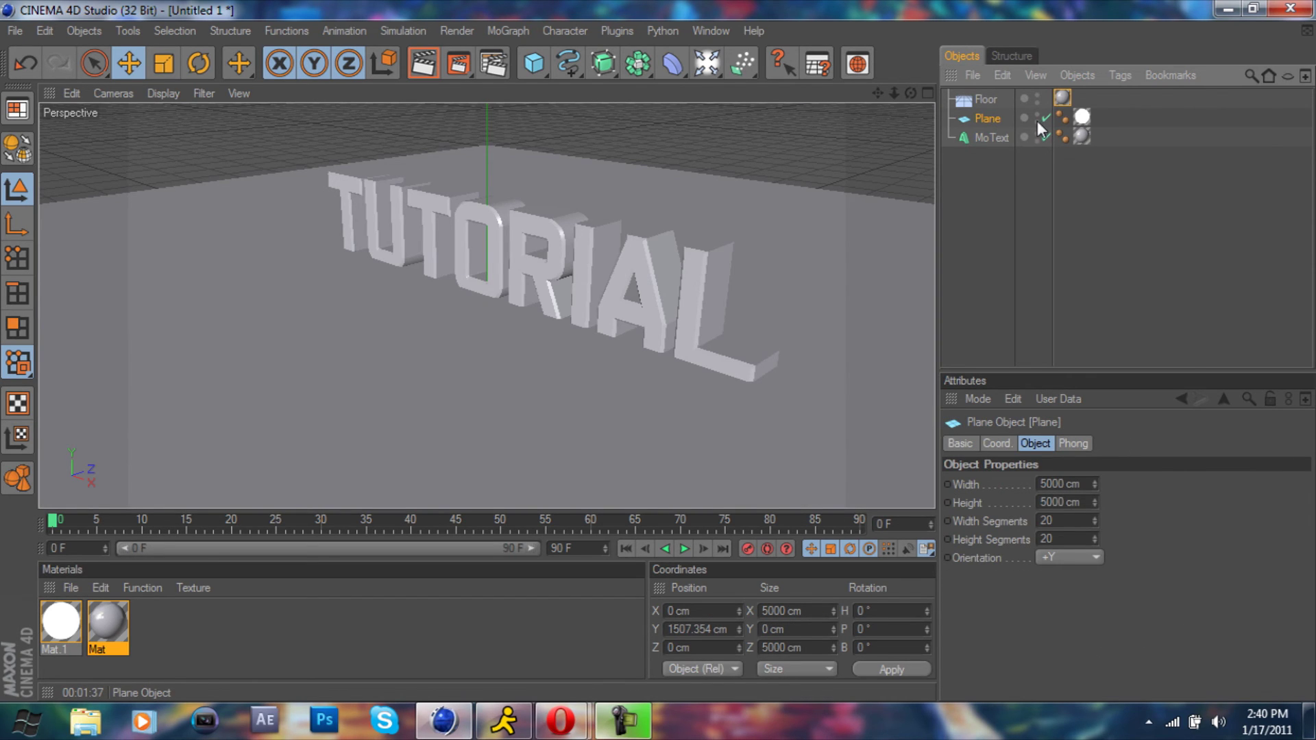
# Add a Compositing tag to the Plane, then delete it again
pyautogui.rightClick(979, 120)
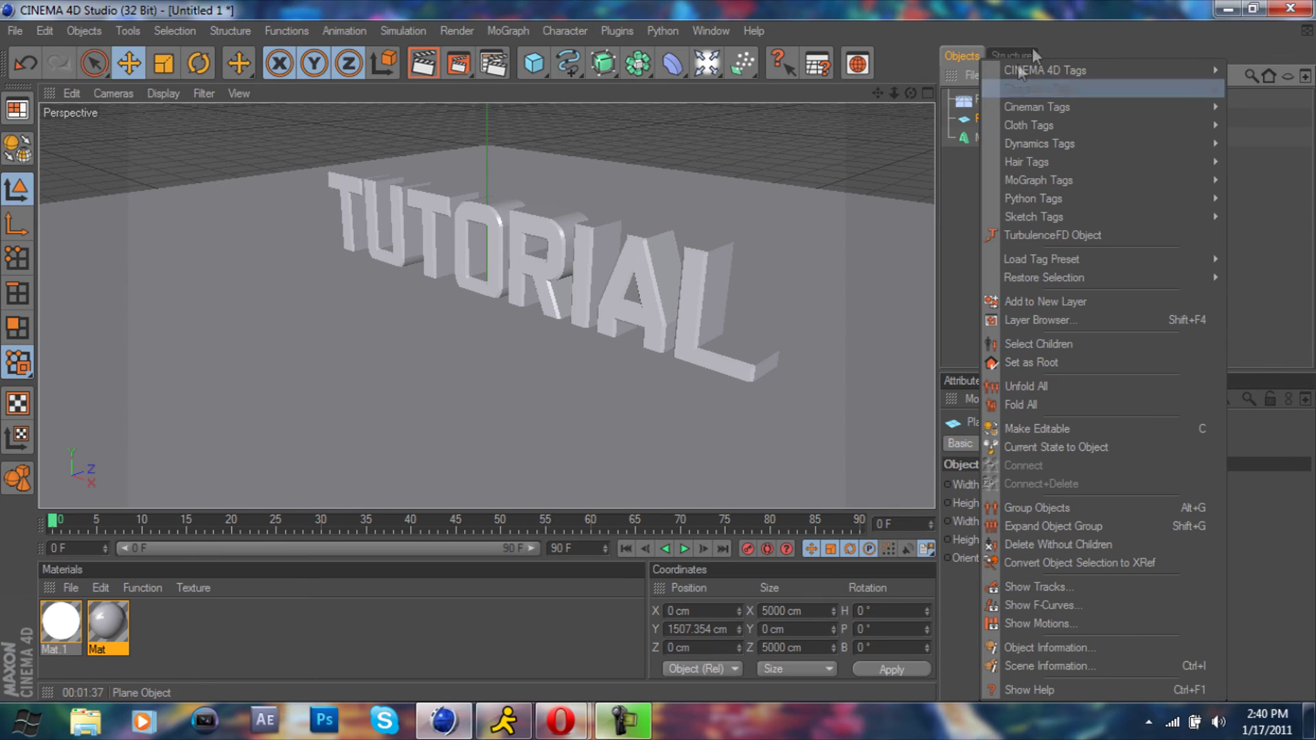
pyautogui.moveTo(1042, 73)
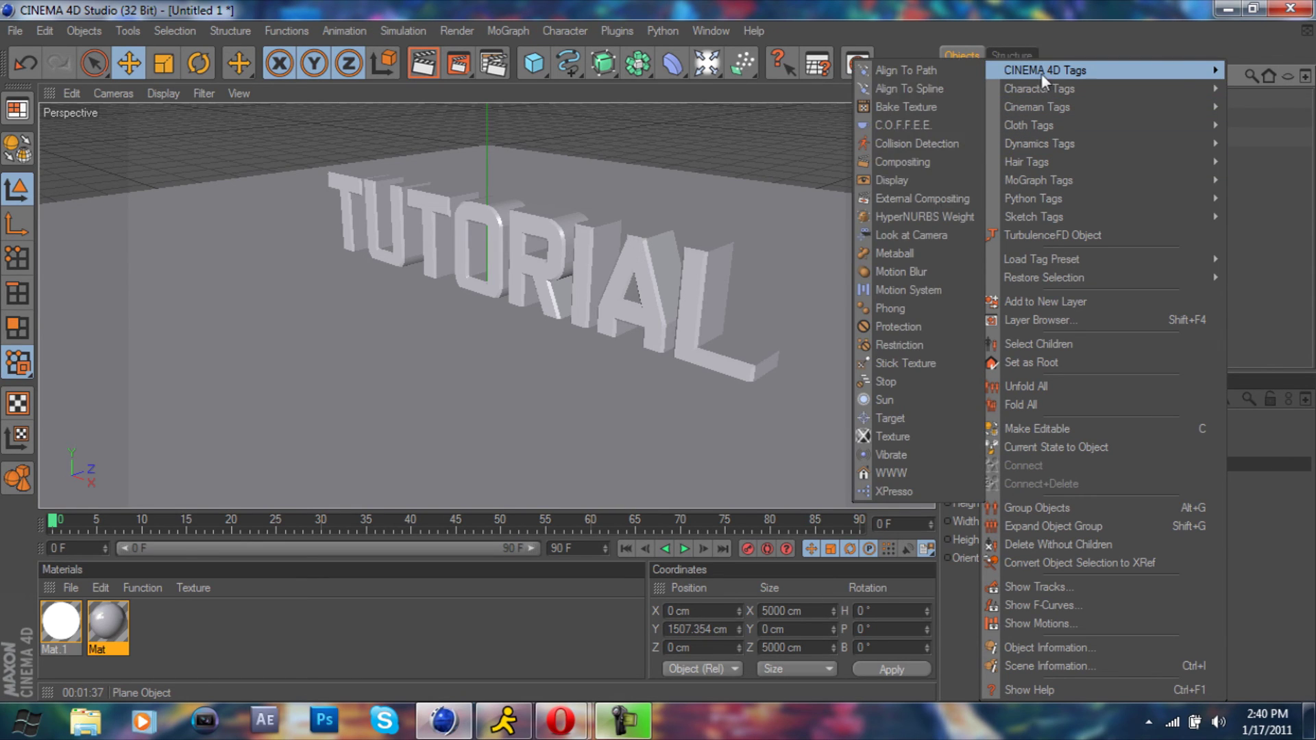
pyautogui.click(911, 168)
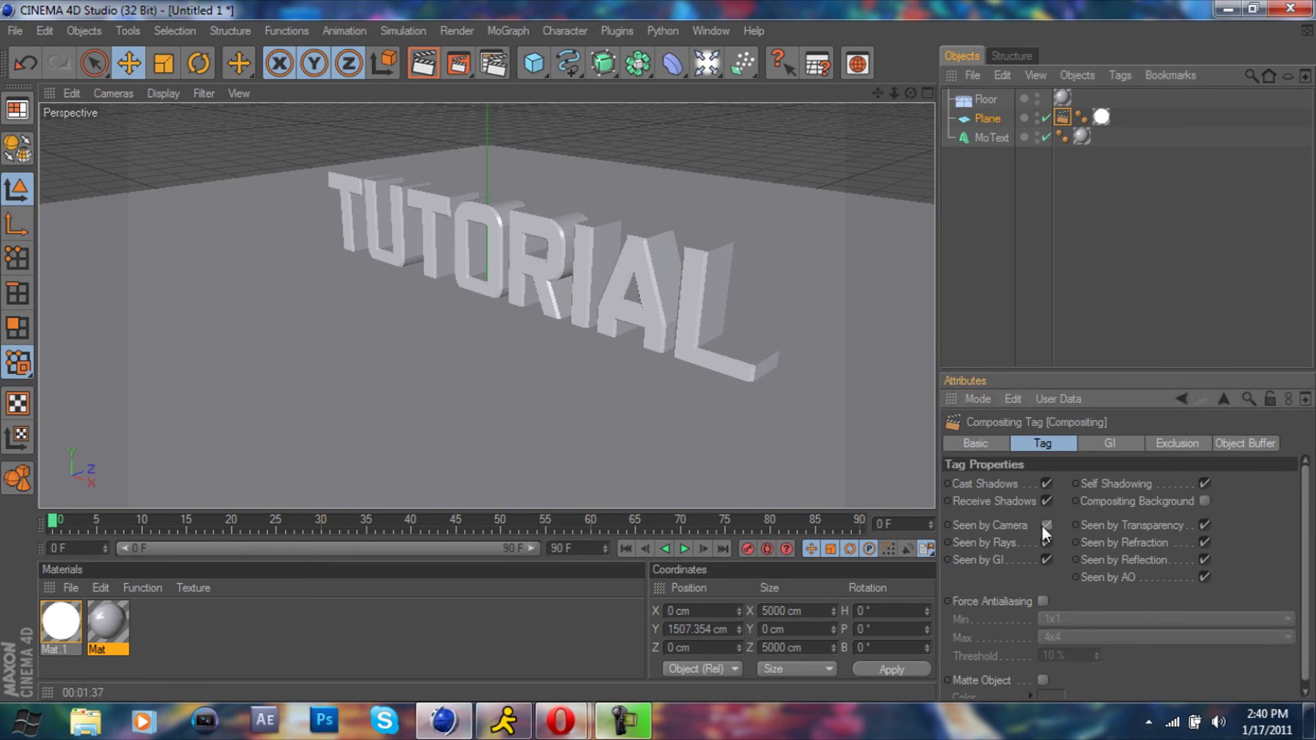
pyautogui.click(644, 166)
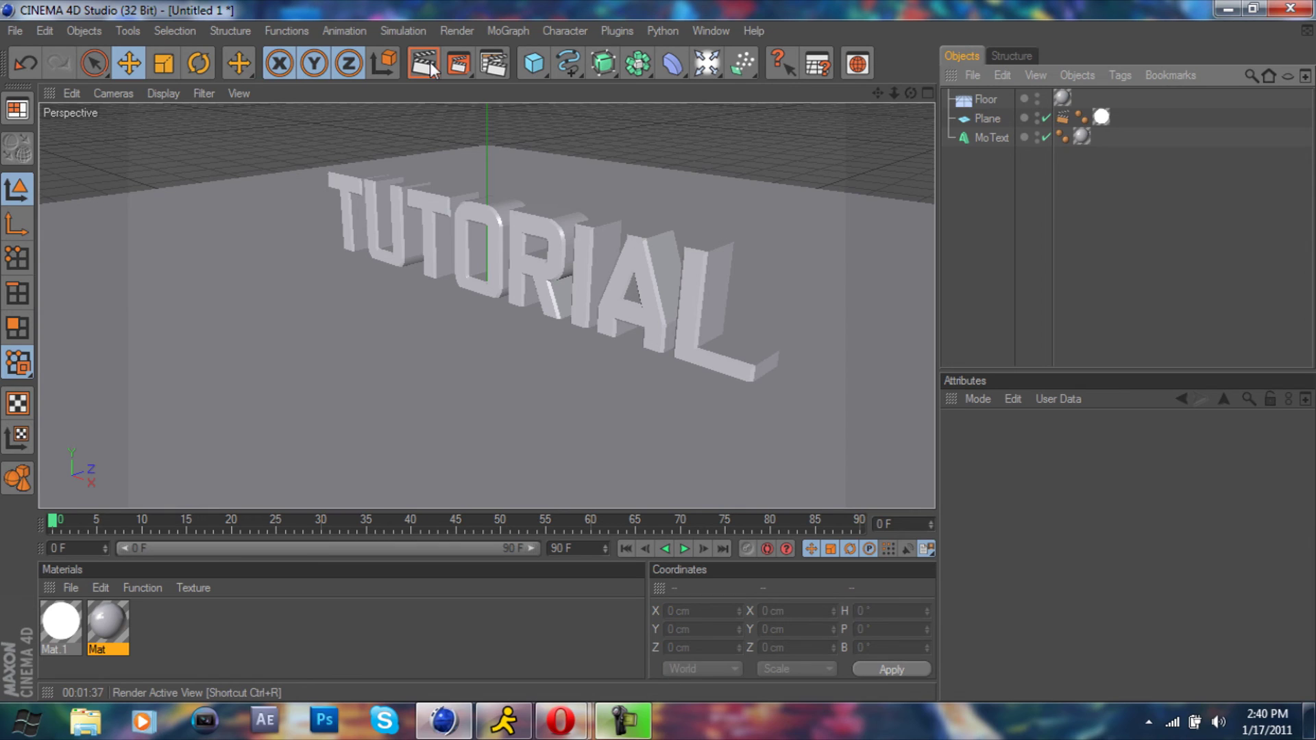
pyautogui.click(1062, 118)
pyautogui.press('Delete')
# Turn off the Plane's visibility in the Object Manager
pyautogui.click(985, 132)
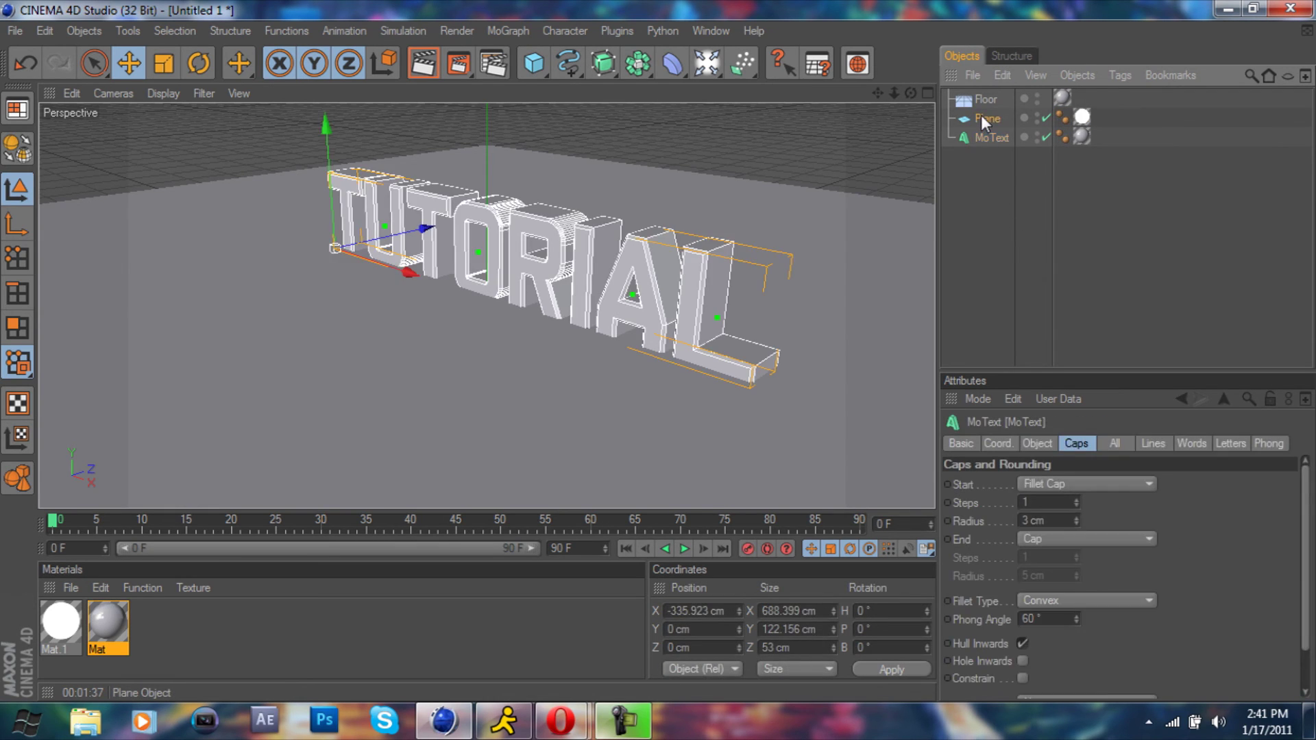
pyautogui.click(981, 118)
pyautogui.rightClick(981, 117)
pyautogui.click(973, 192)
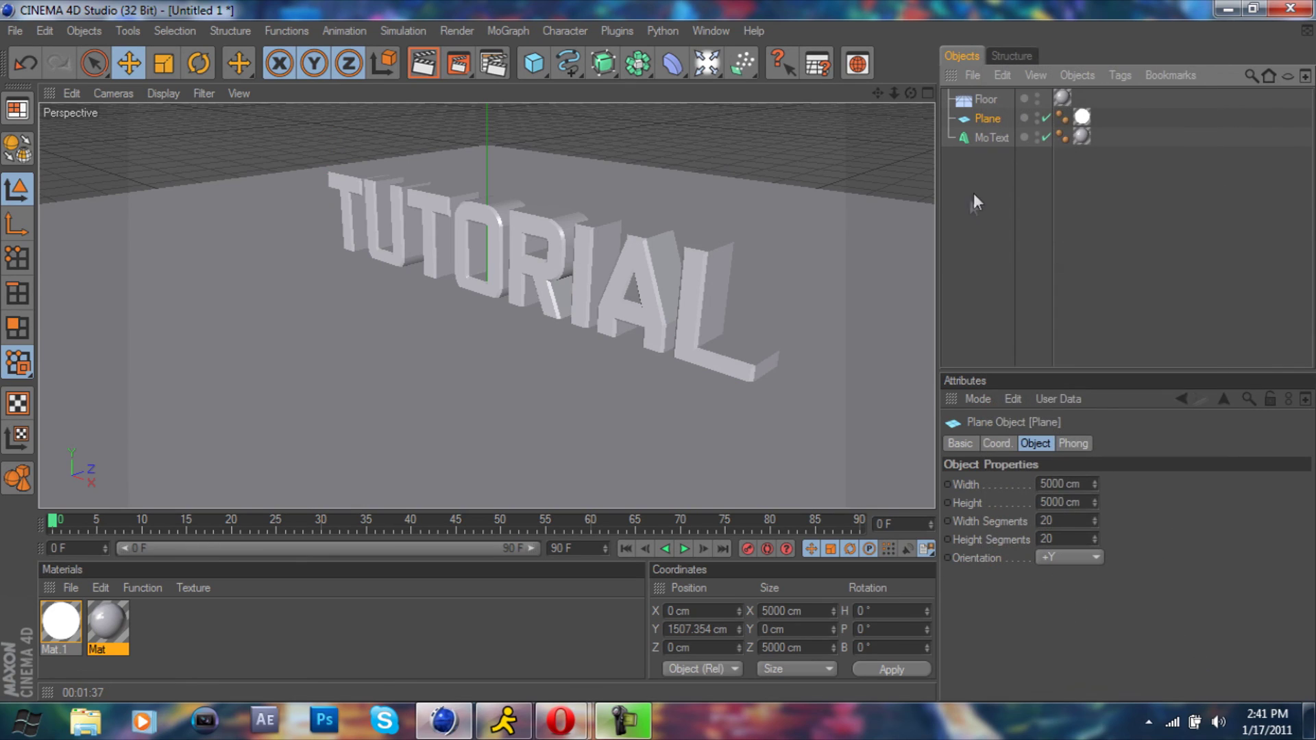
pyautogui.click(1038, 114)
pyautogui.click(1004, 211)
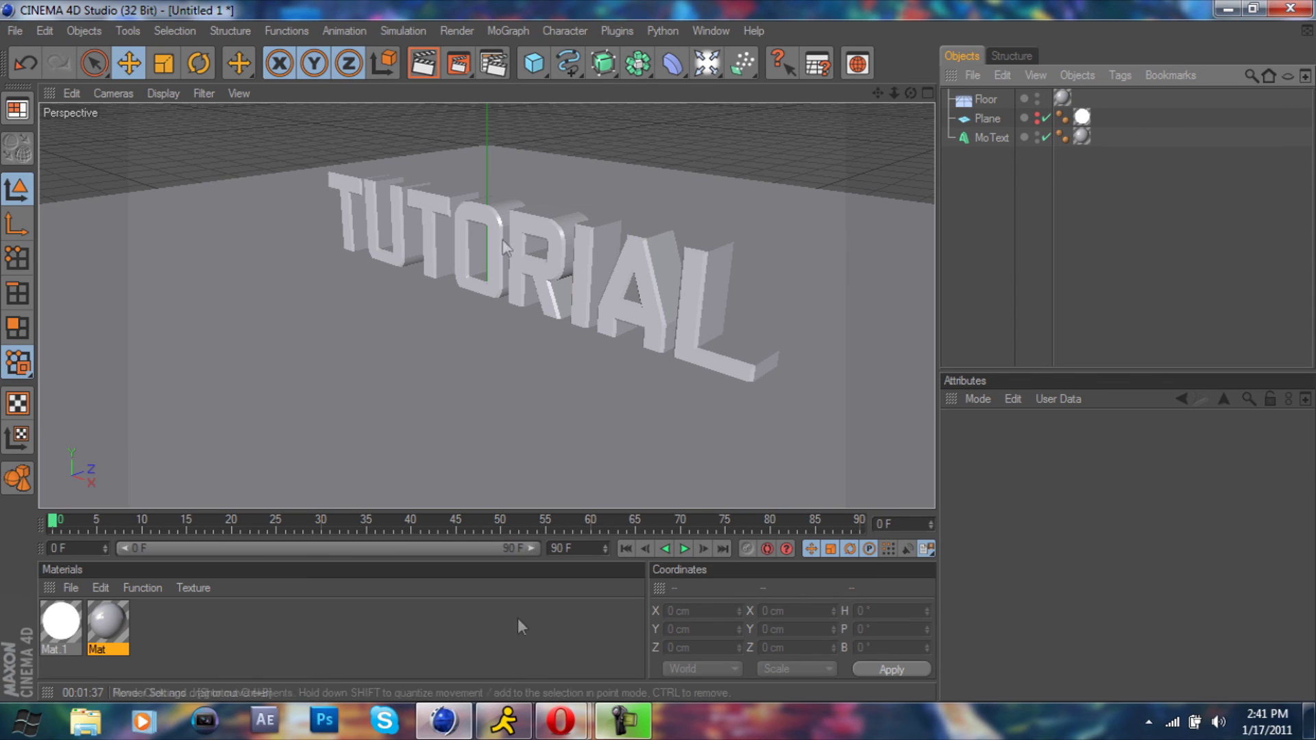
# Render the view with the Plane hidden for a dark result, then unhide the Plane
pyautogui.click(432, 68)
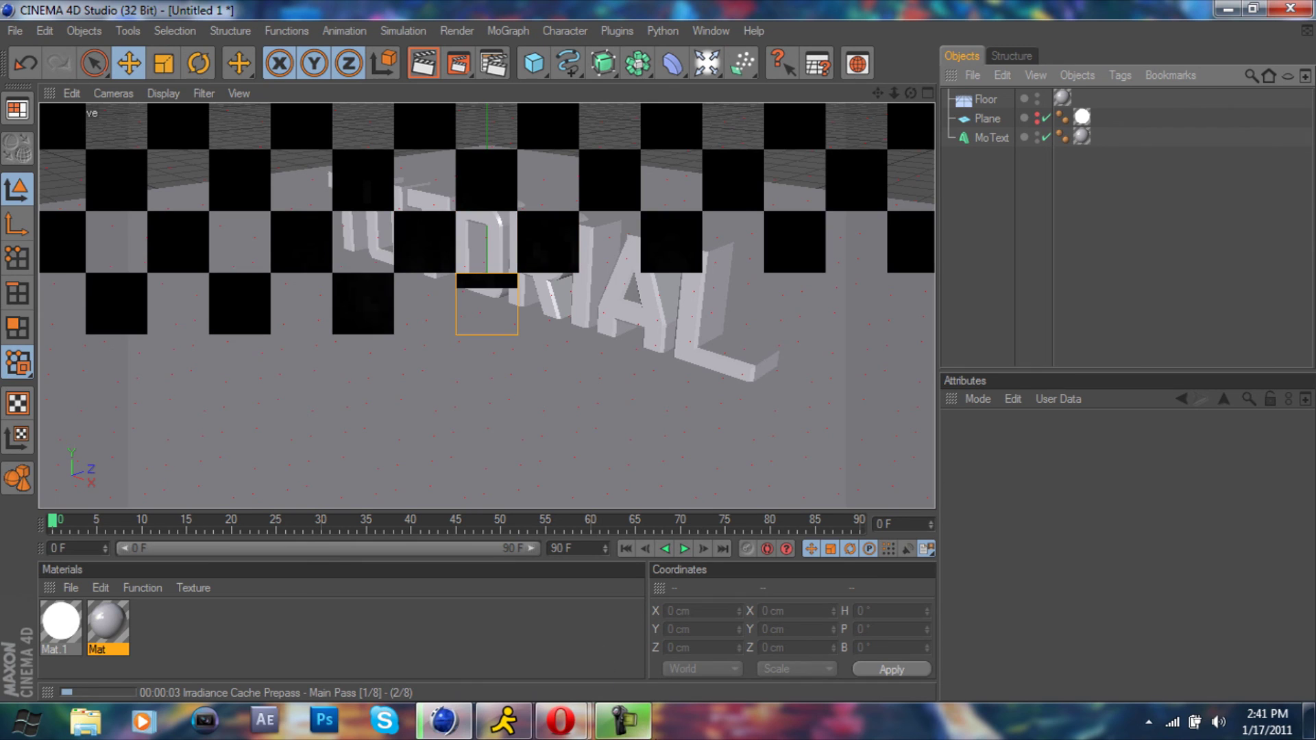
pyautogui.click(623, 719)
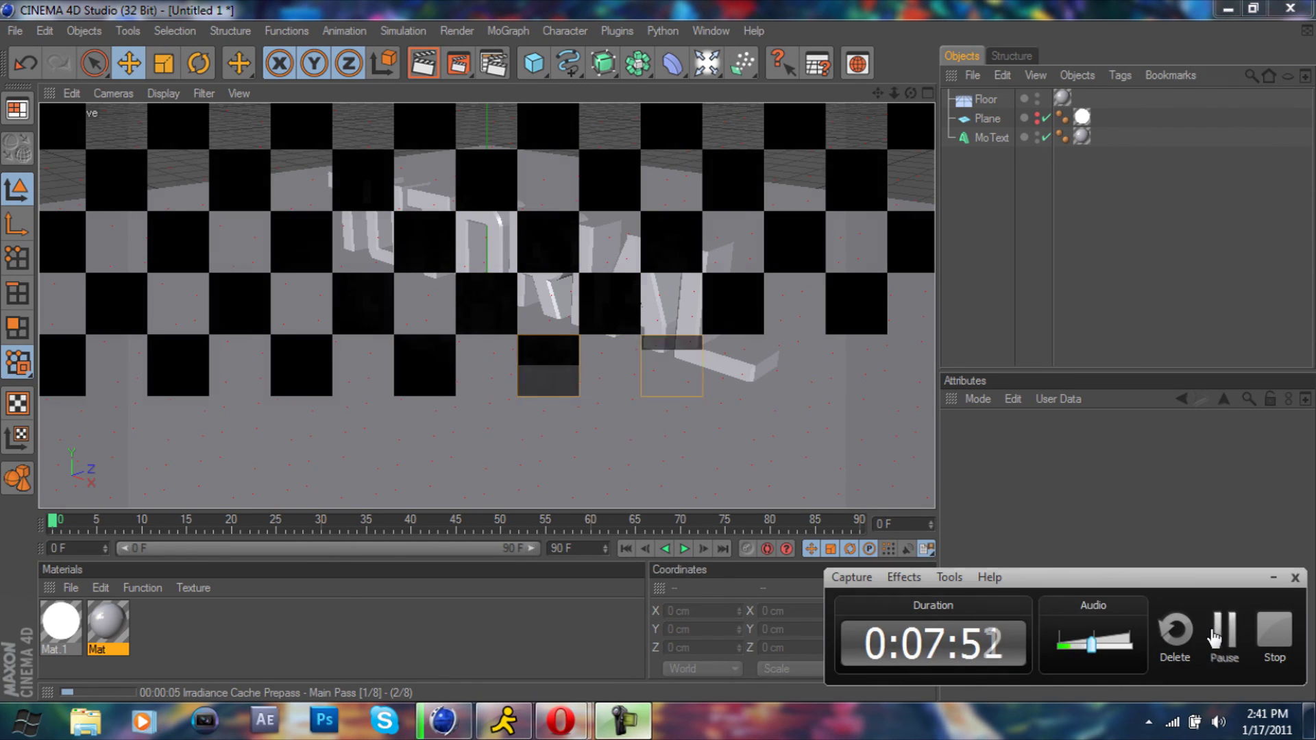
pyautogui.click(1223, 631)
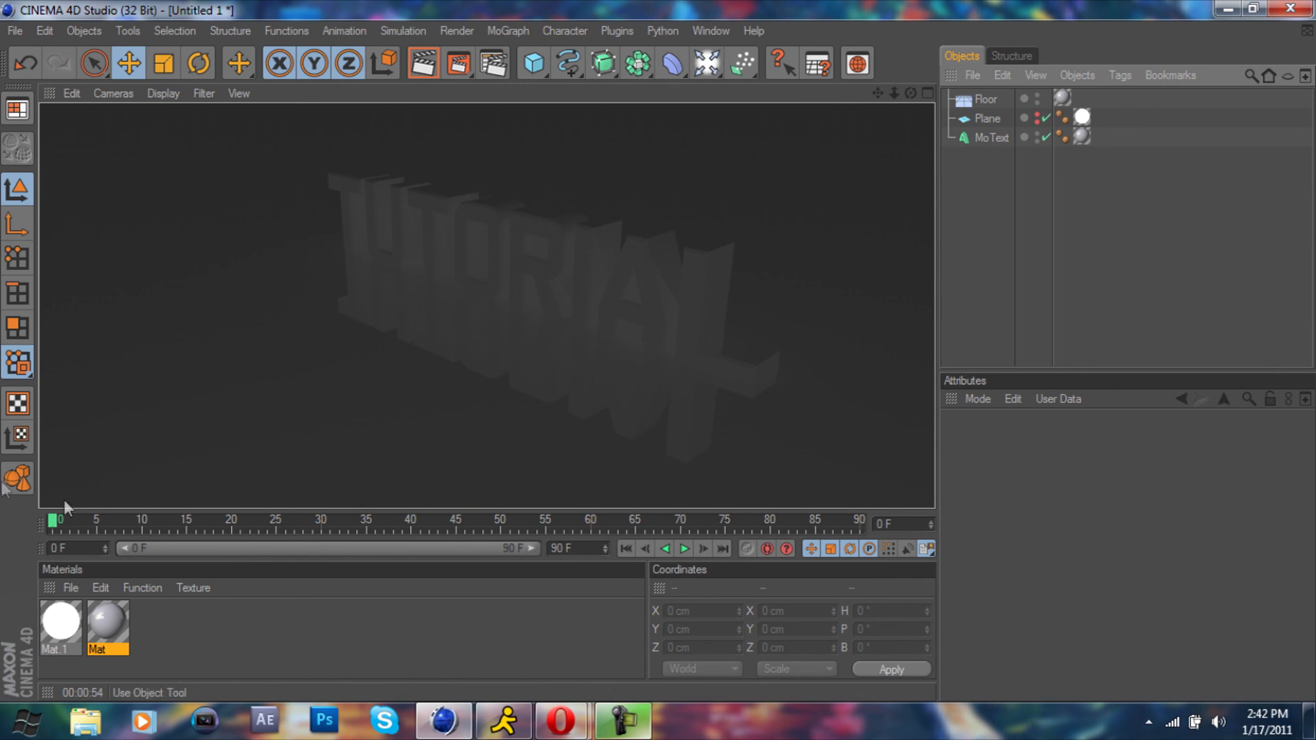
pyautogui.click(1036, 115)
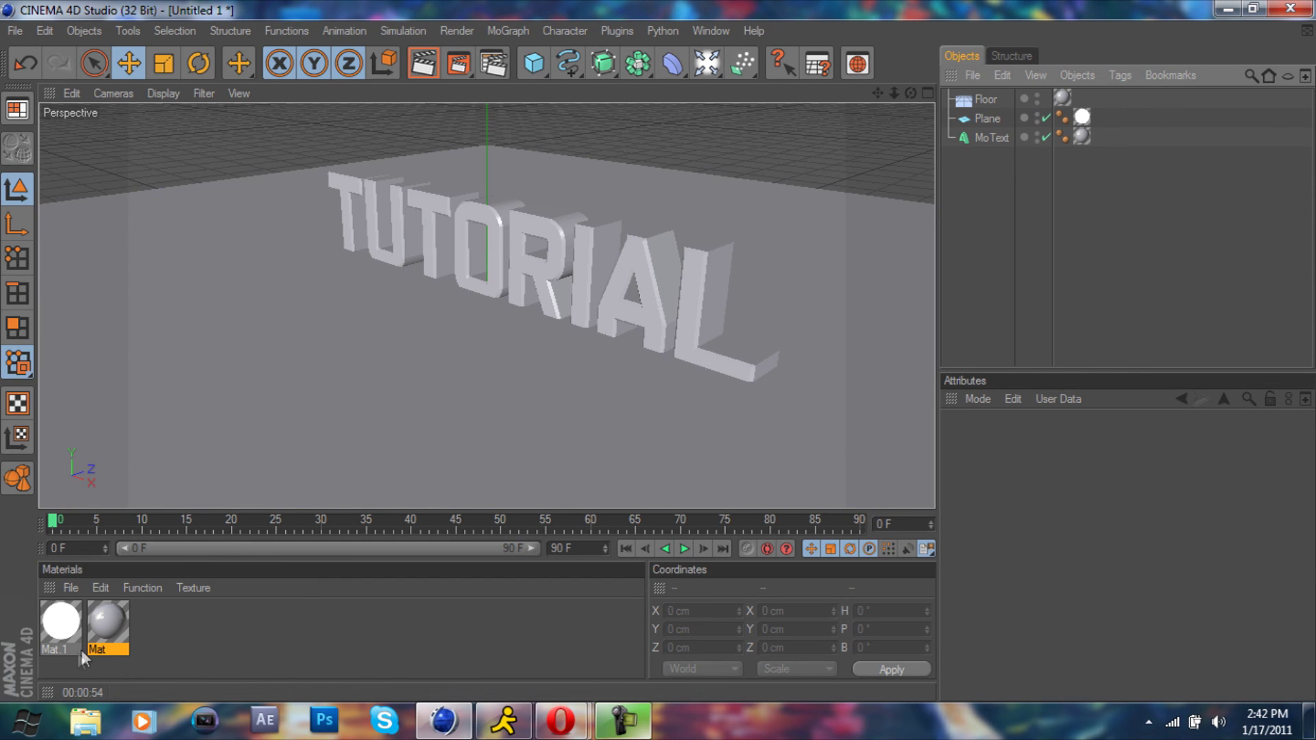
# Create a new material Mat.2 and delete the Mat texture tag from the Floor
pyautogui.doubleClick(330, 610)
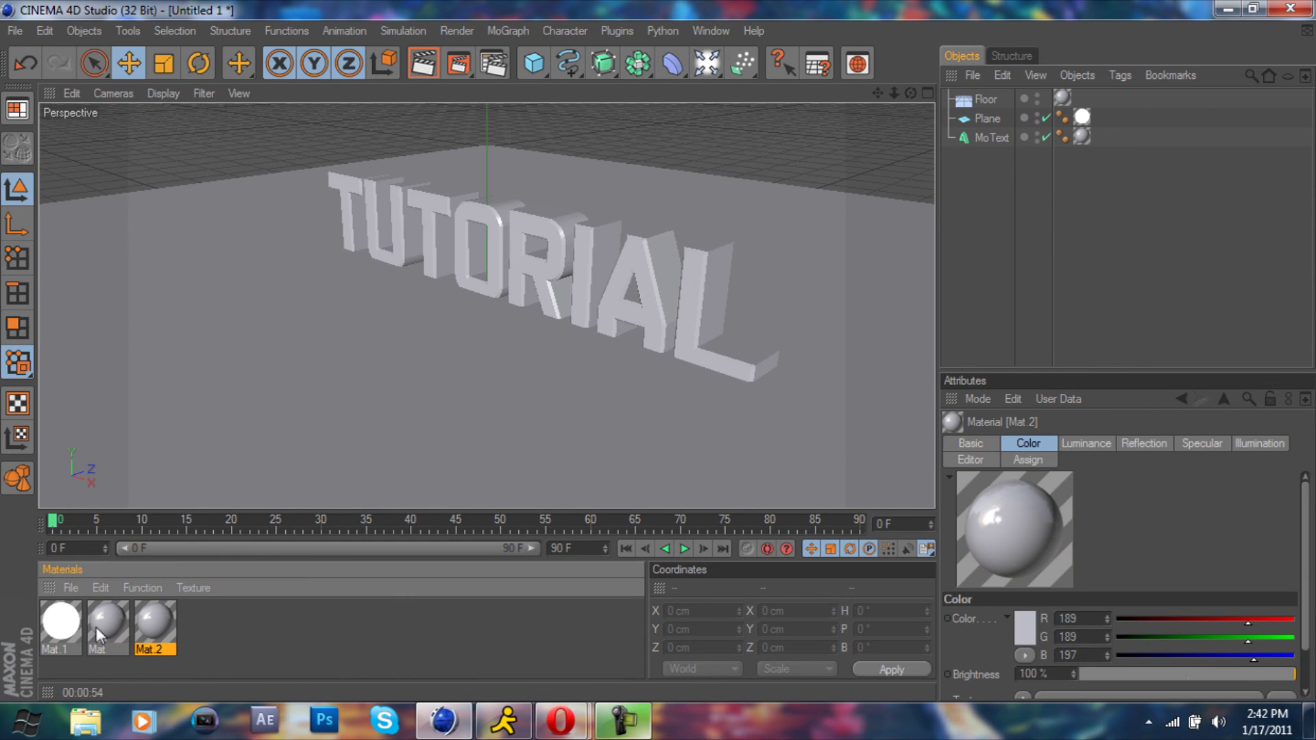
pyautogui.click(1064, 99)
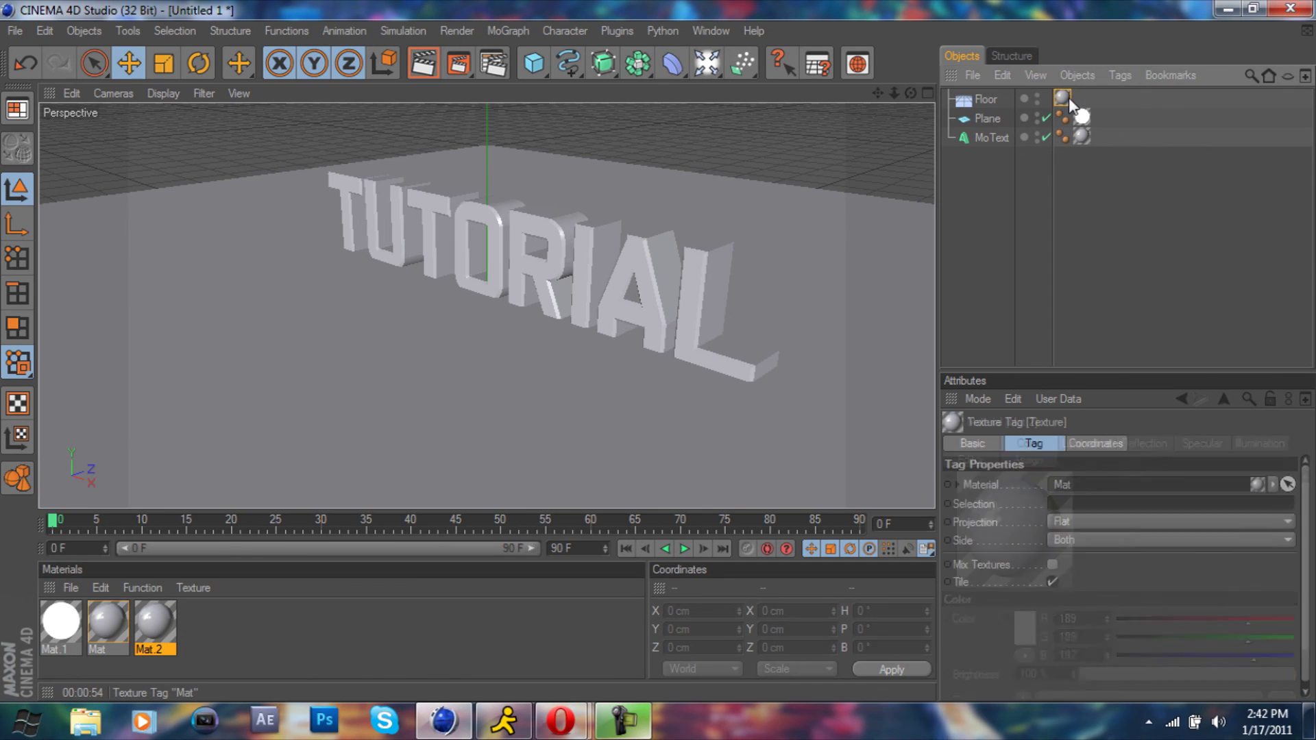
pyautogui.press('Delete')
# Review Mat.2's Reflection settings in the material editor, then apply Mat.2 to the floor
pyautogui.click(156, 624)
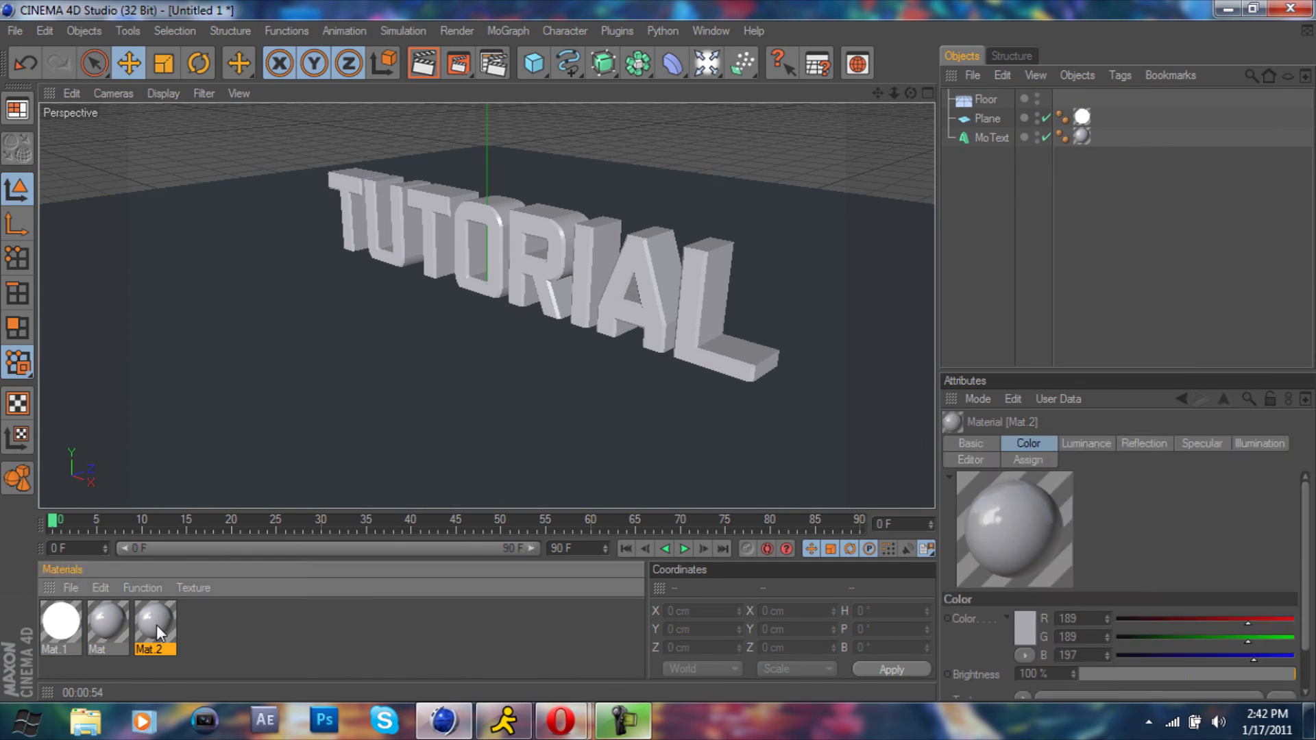
pyautogui.doubleClick(156, 624)
pyautogui.click(376, 402)
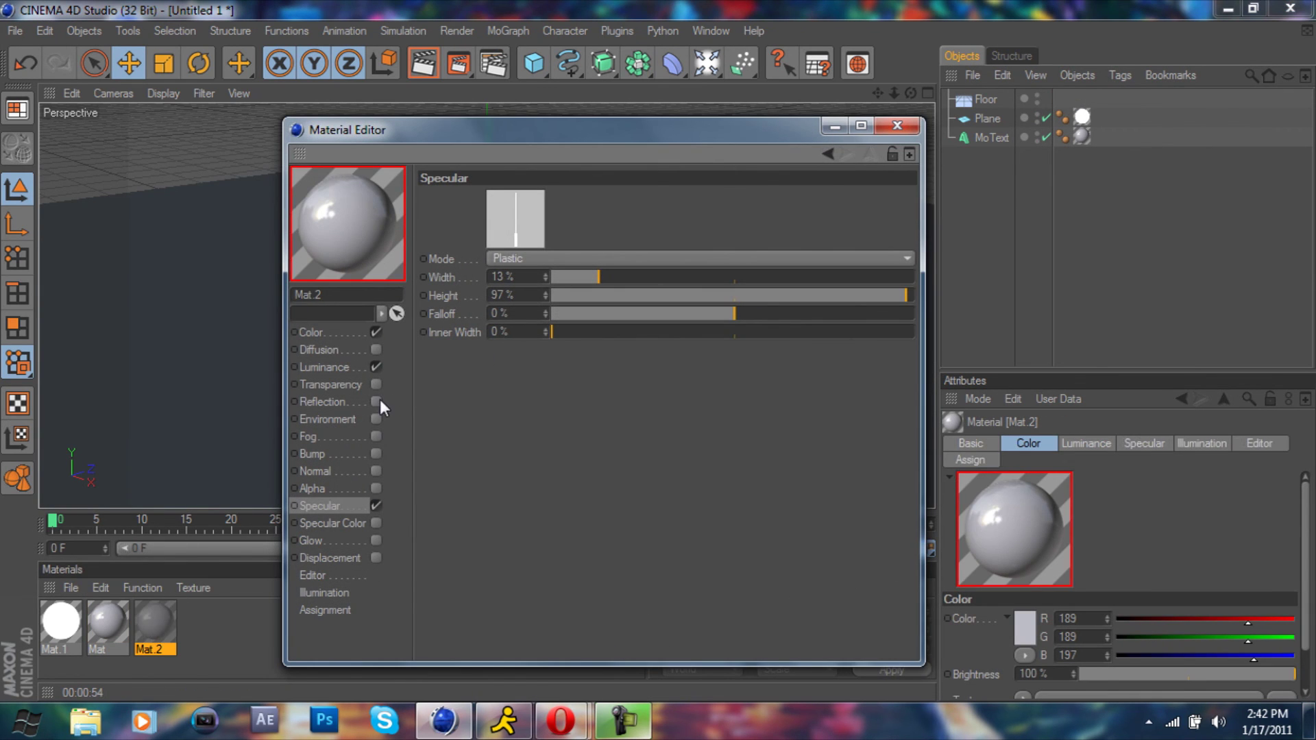
pyautogui.click(377, 403)
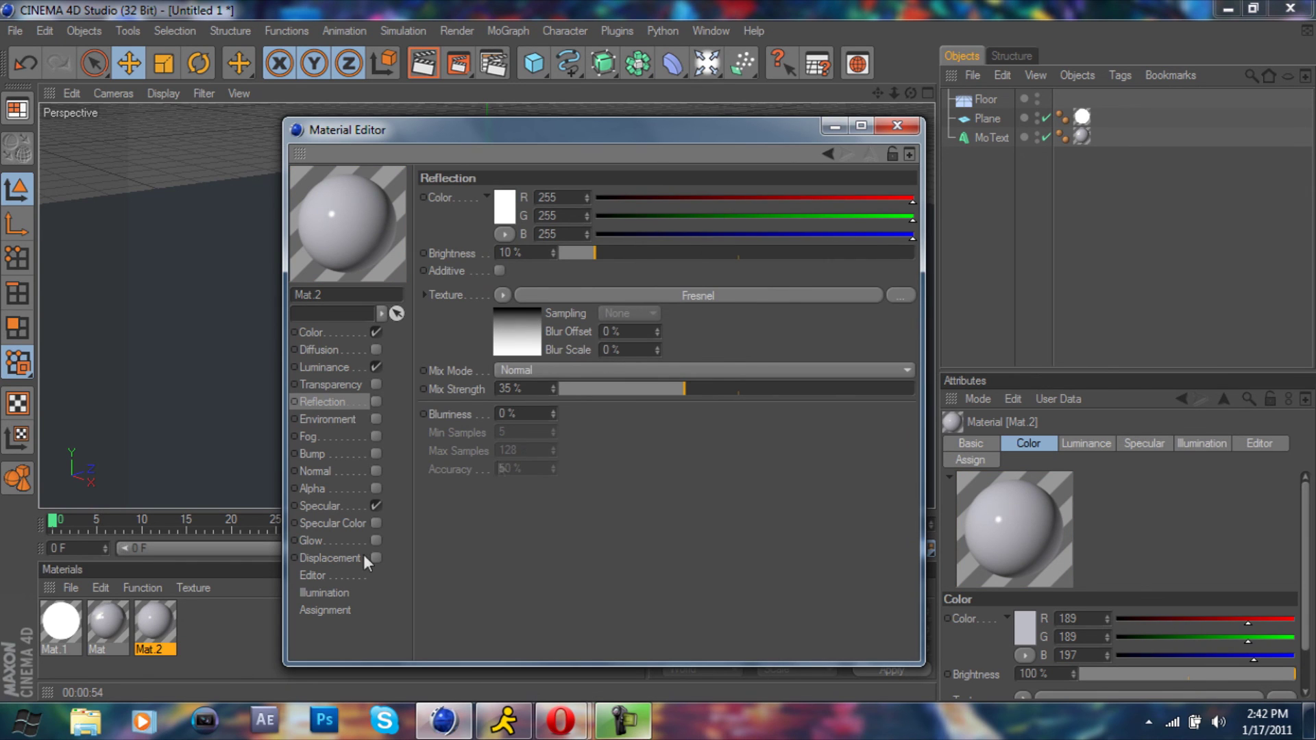
pyautogui.click(895, 126)
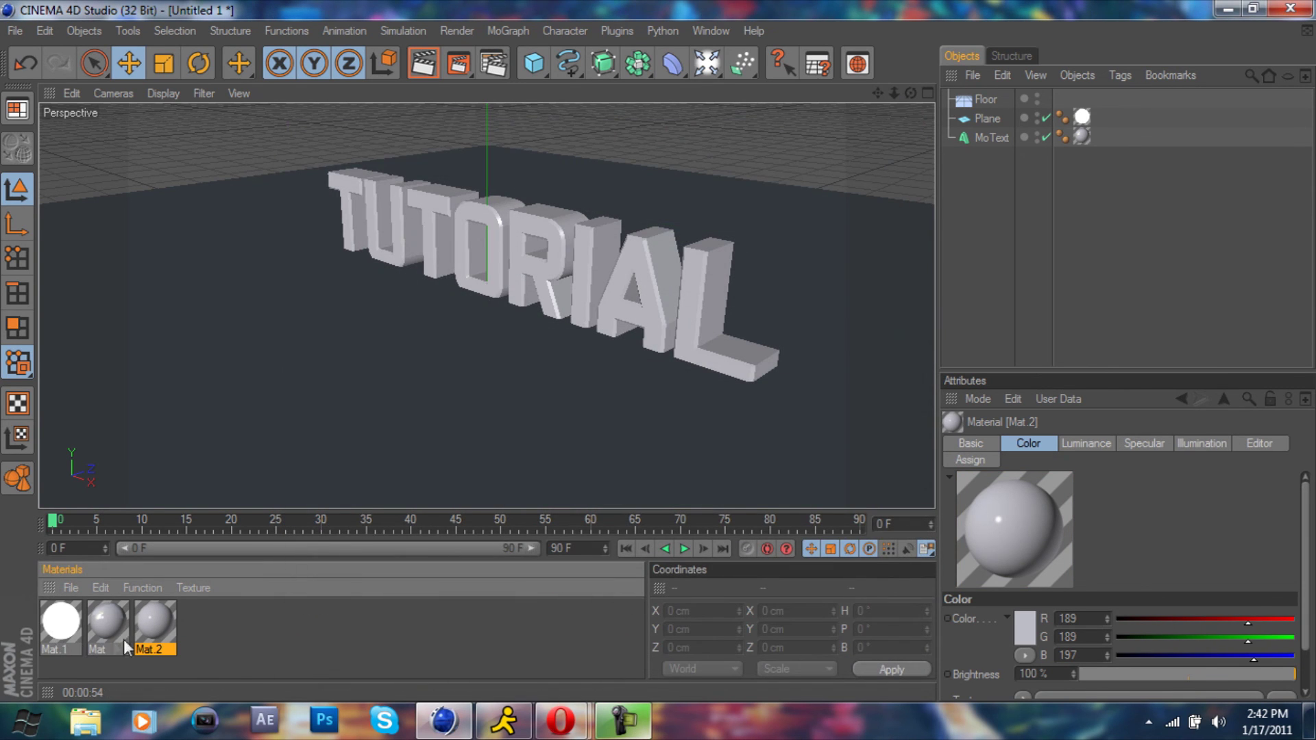
pyautogui.moveTo(155, 622); pyautogui.dragTo(254, 425)
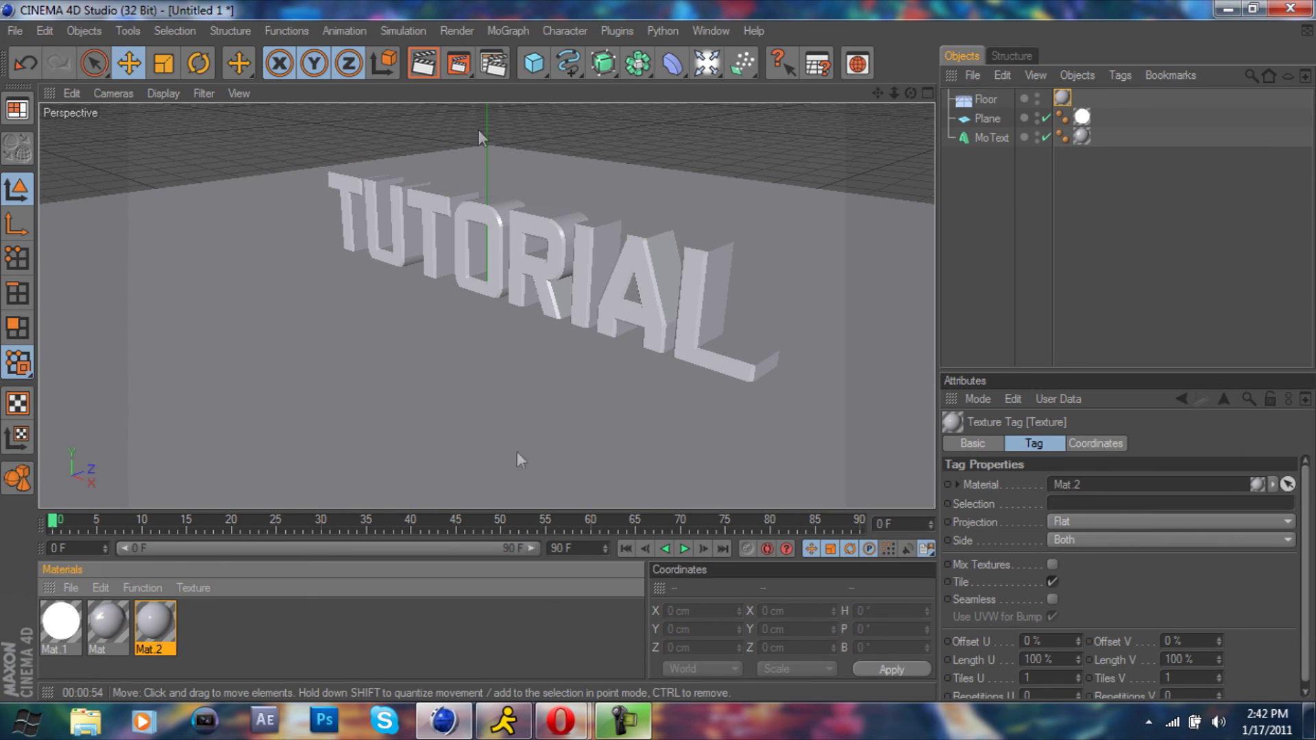
# Render the active view showing the softly lit TUTORIAL text on the grey Mat.2 floor
pyautogui.click(623, 719)
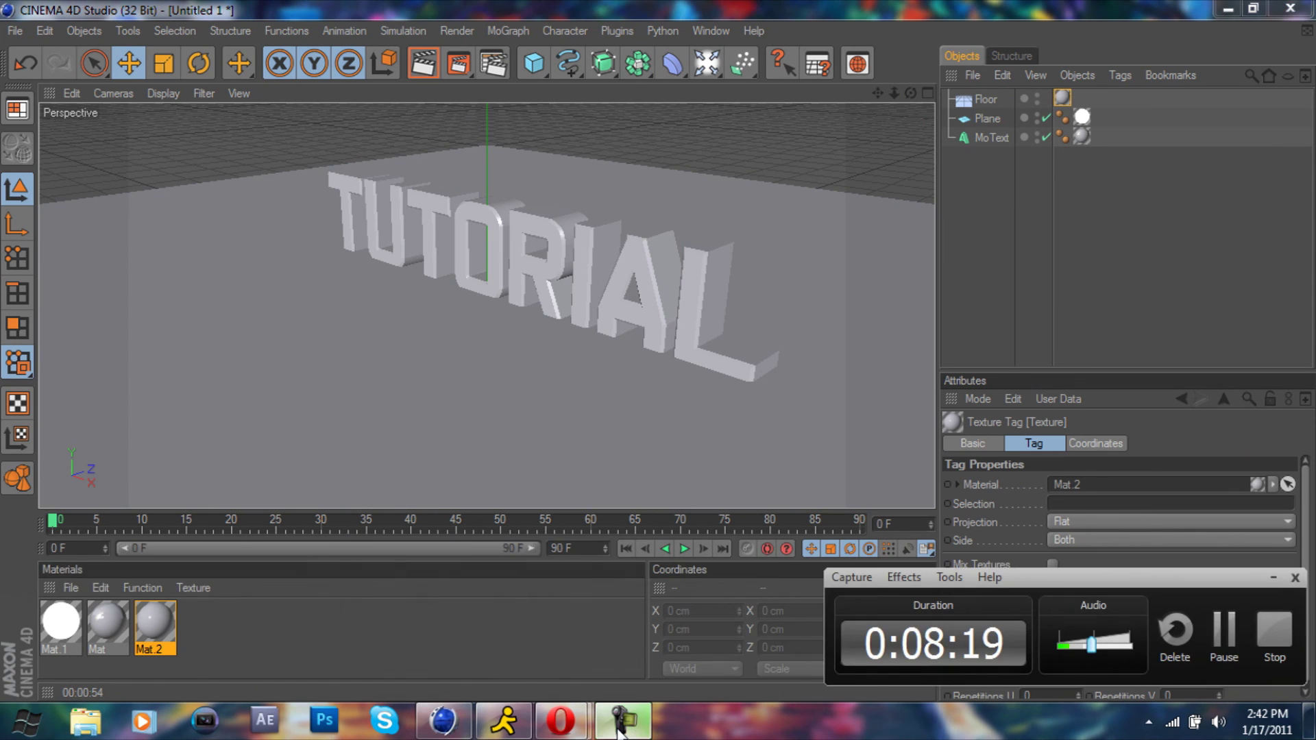
pyautogui.click(1224, 634)
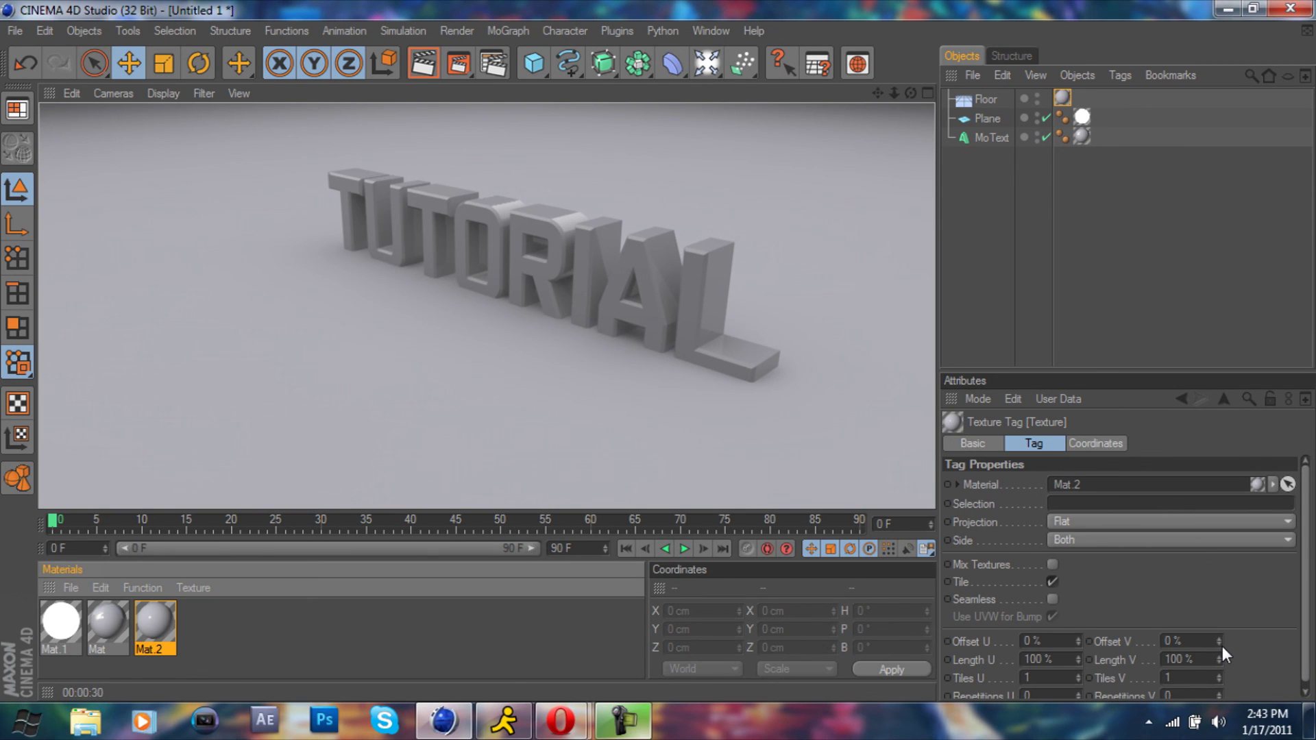